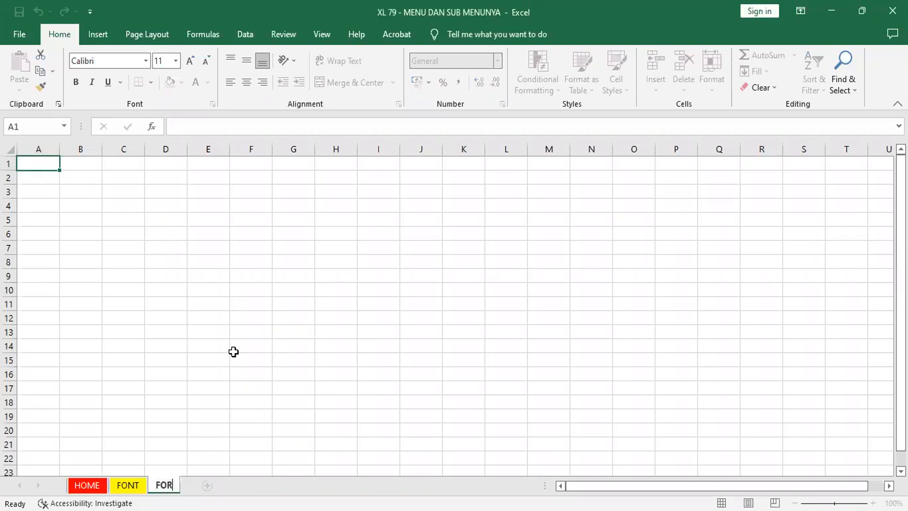
Step: Rename the third worksheet to FORMAT CELLS, correcting the misspelled last word
{"action": "type", "text": "ELSS"}
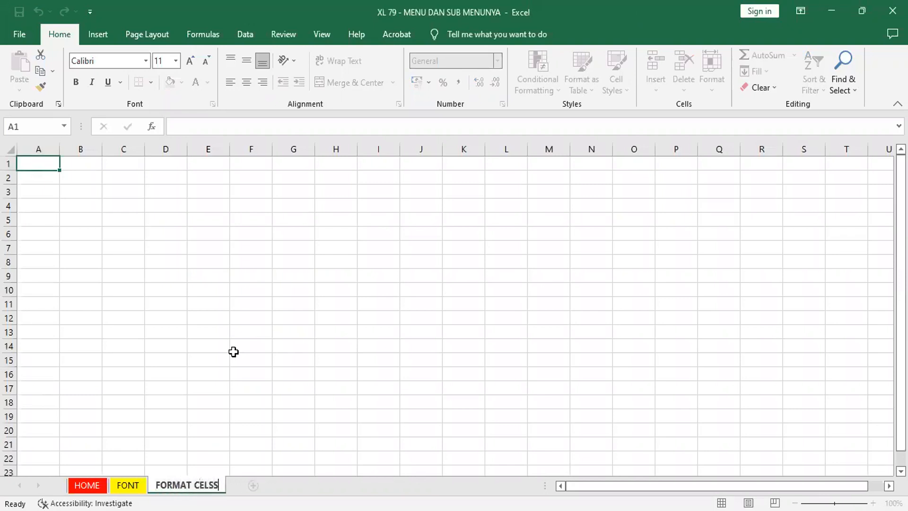
{"action": "key", "text": "Return"}
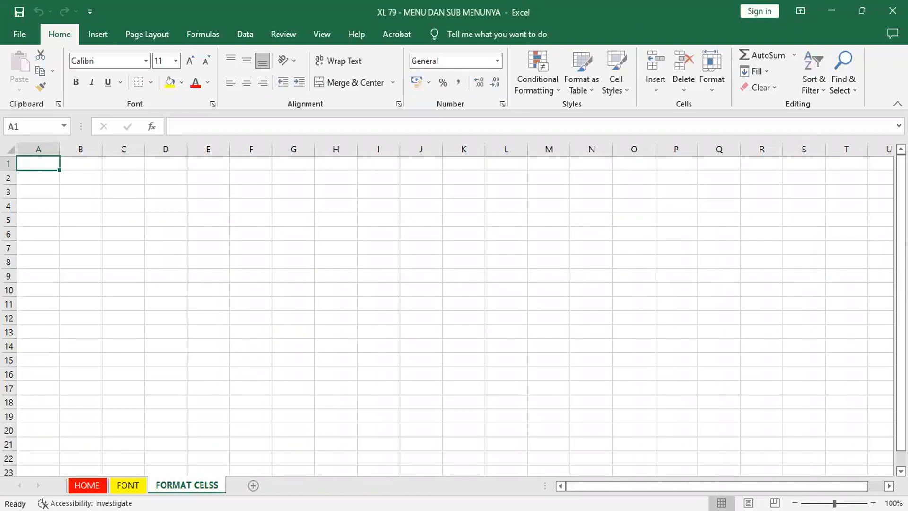
{"action": "right_click", "coordinate": [211, 485]}
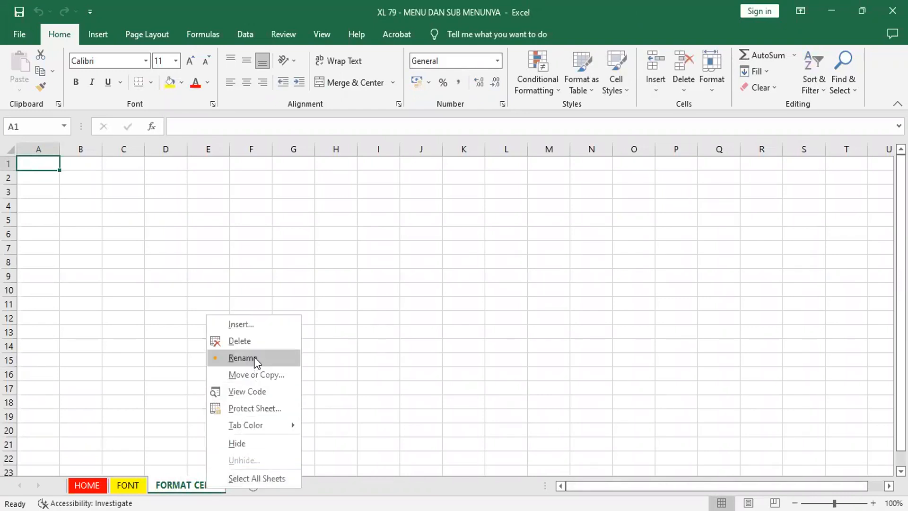
{"action": "left_click", "coordinate": [241, 358]}
{"action": "key", "text": "Right"}
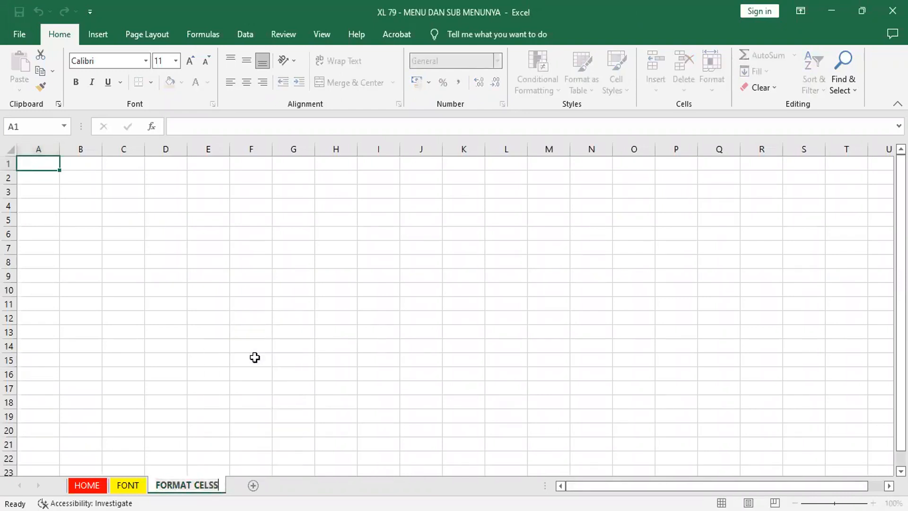
{"action": "key", "text": "BackSpace"}
{"action": "key", "text": "BackSpace"}
{"action": "type", "text": "LS"}
{"action": "key", "text": "Return"}
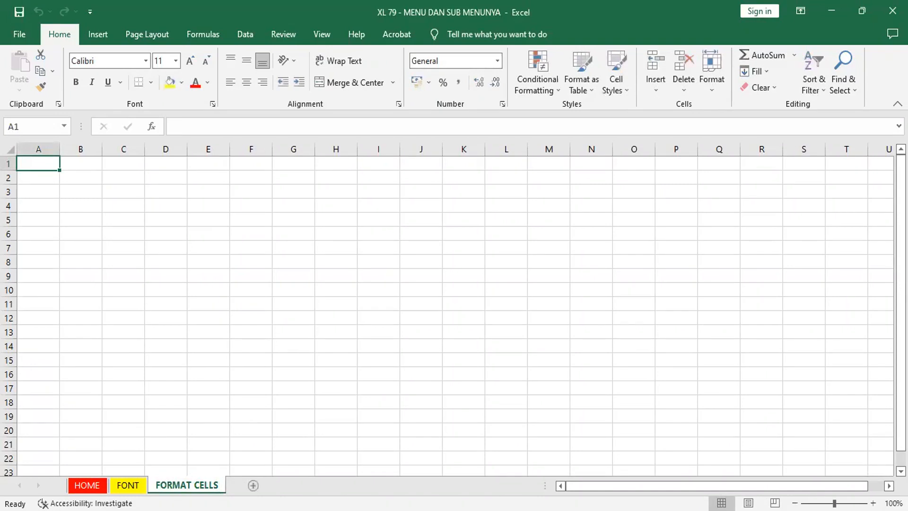
Step: Set the tab colour of the FORMAT CELLS worksheet to the standard green
{"action": "right_click", "coordinate": [205, 485]}
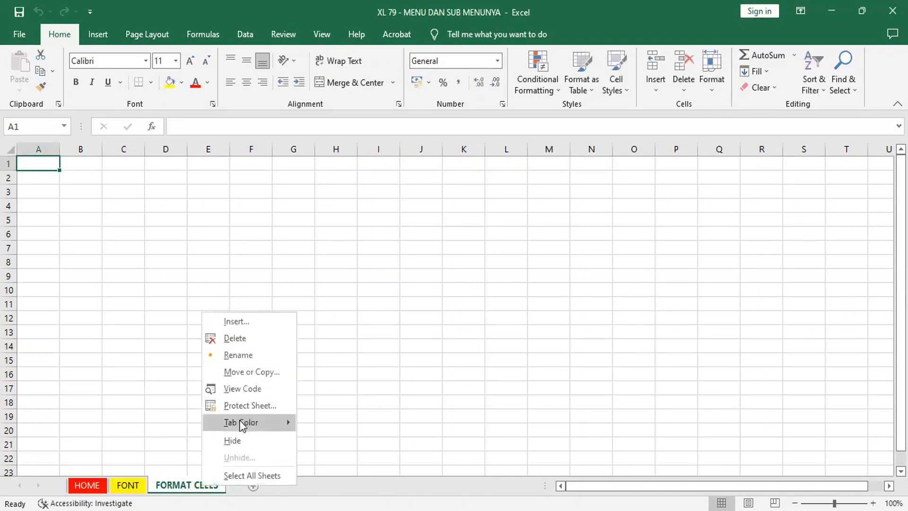
{"action": "mouse_move", "coordinate": [239, 420]}
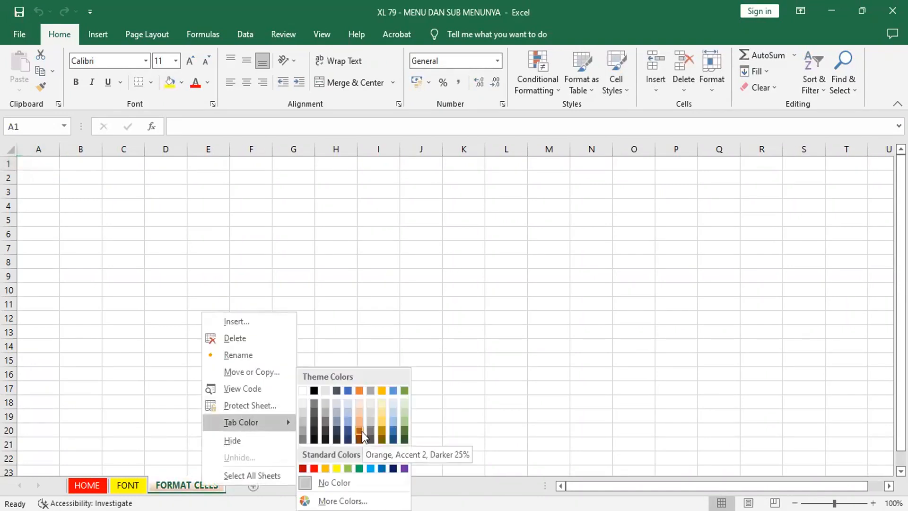
{"action": "left_click", "coordinate": [359, 468]}
Step: Look at the font settings of cell A1 in the Format Cells dialog and dismiss it without changes
{"action": "scroll", "coordinate": [361, 467], "scroll_direction": "up", "scroll_amount": 4}
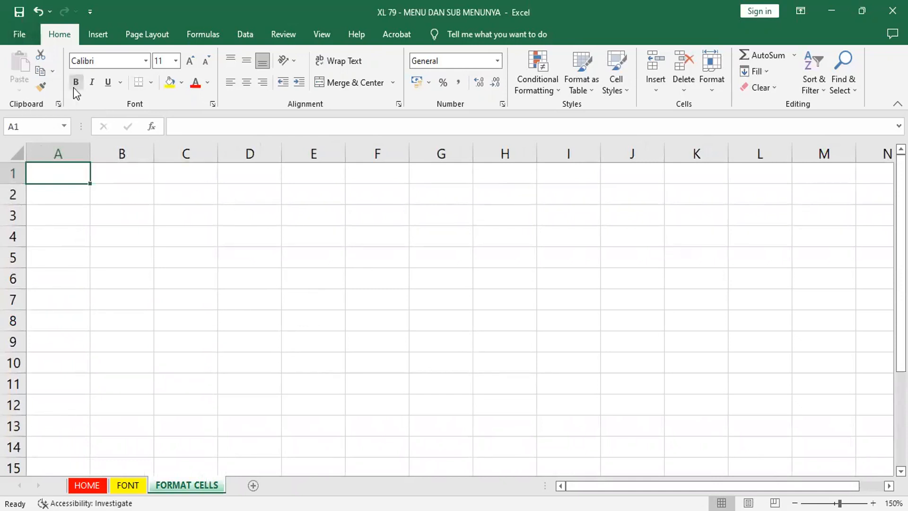
{"action": "left_click", "coordinate": [212, 104]}
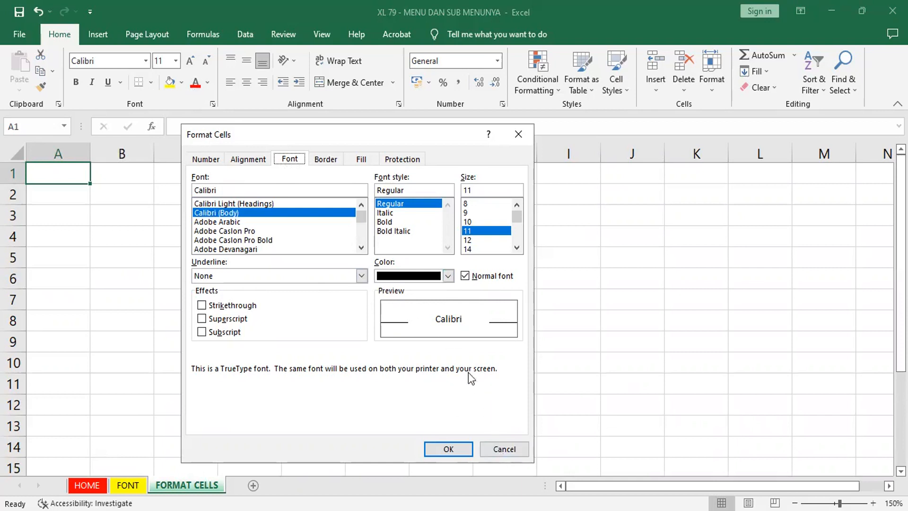
{"action": "left_click", "coordinate": [514, 443]}
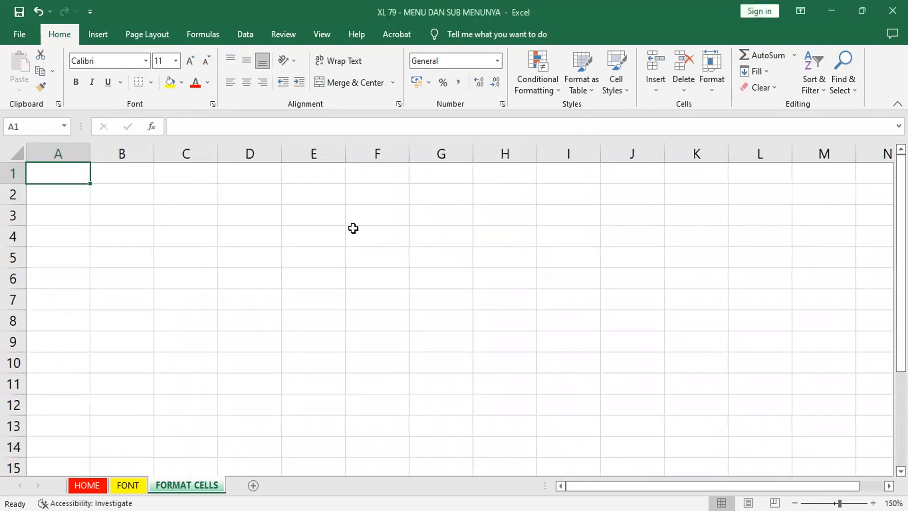
Step: Bring up the Format Cells dialog for cell E7, reposition it on the sheet and dismiss it
{"action": "left_click", "coordinate": [279, 224]}
{"action": "left_click", "coordinate": [266, 271]}
{"action": "left_click", "coordinate": [363, 291]}
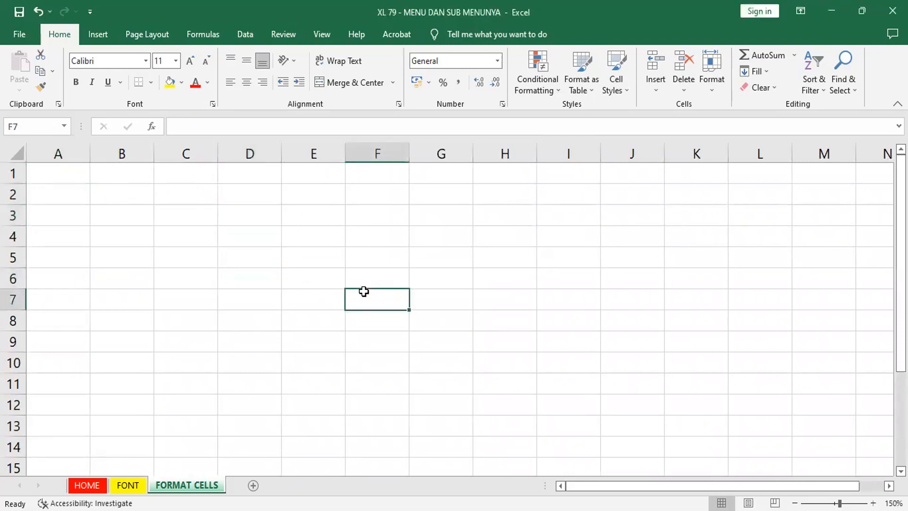
{"action": "left_click", "coordinate": [311, 298]}
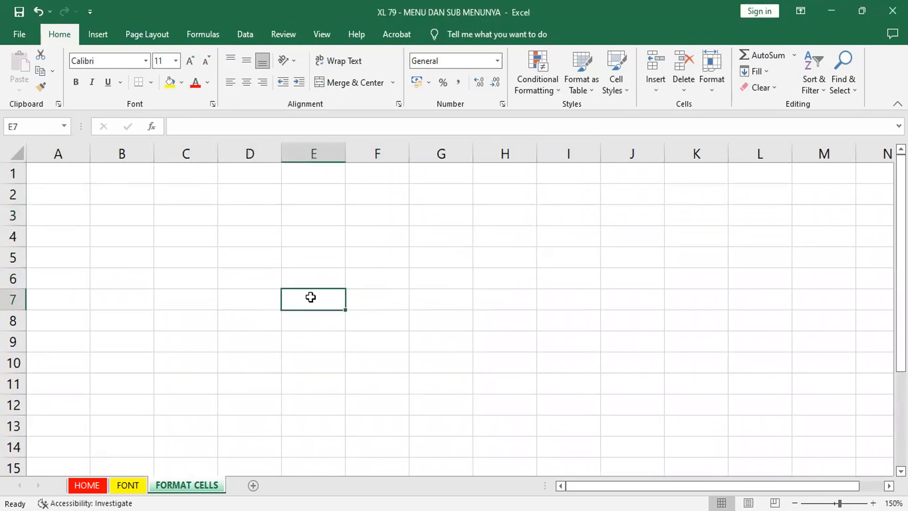
{"action": "right_click", "coordinate": [311, 303]}
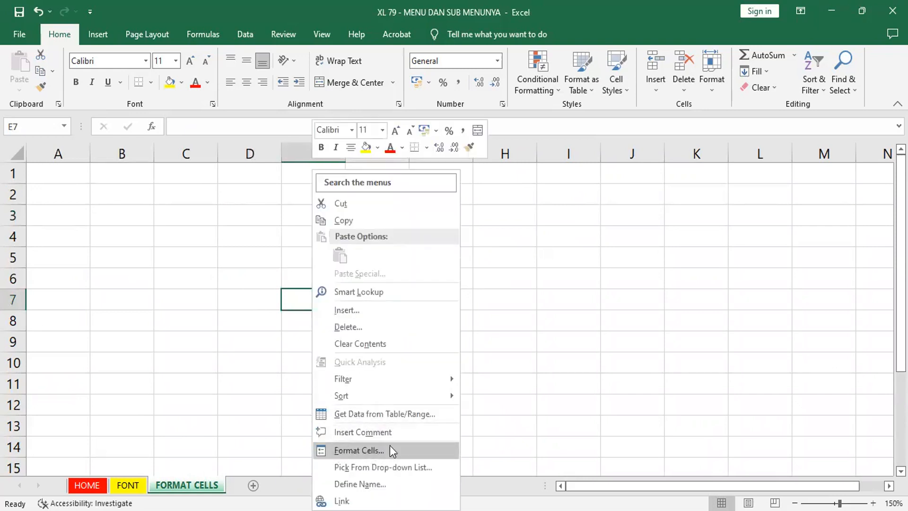
{"action": "left_click", "coordinate": [360, 451]}
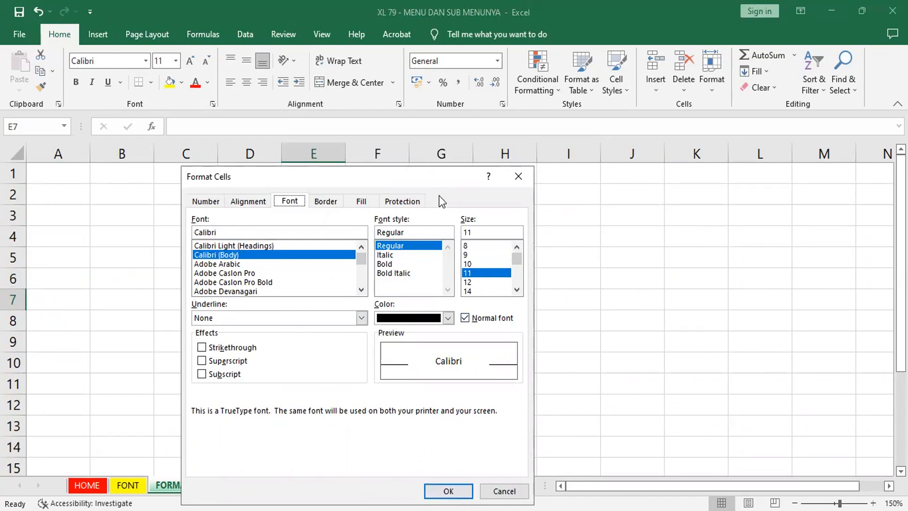
{"action": "left_click_drag", "start_coordinate": [441, 176], "coordinate": [300, 123]}
{"action": "left_click", "coordinate": [359, 436]}
Step: Examine the Number, Alignment, Font, Border, Fill and Protection categories of the Format Cells dialog for cell H5
{"action": "right_click", "coordinate": [482, 263]}
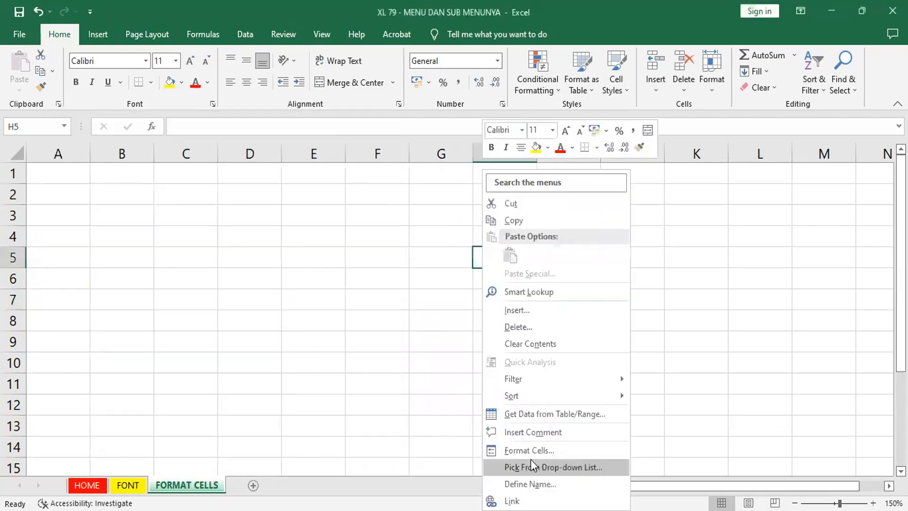
{"action": "left_click", "coordinate": [538, 451]}
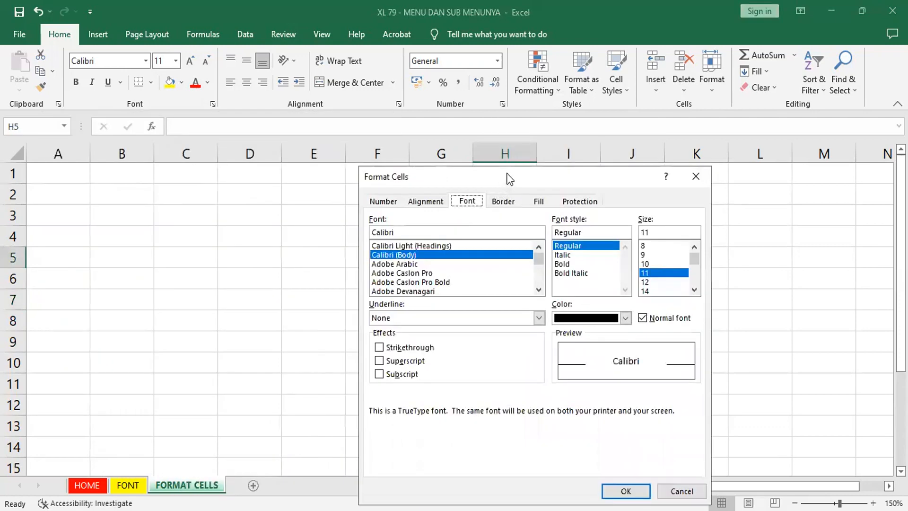
{"action": "left_click_drag", "start_coordinate": [503, 178], "coordinate": [308, 192]}
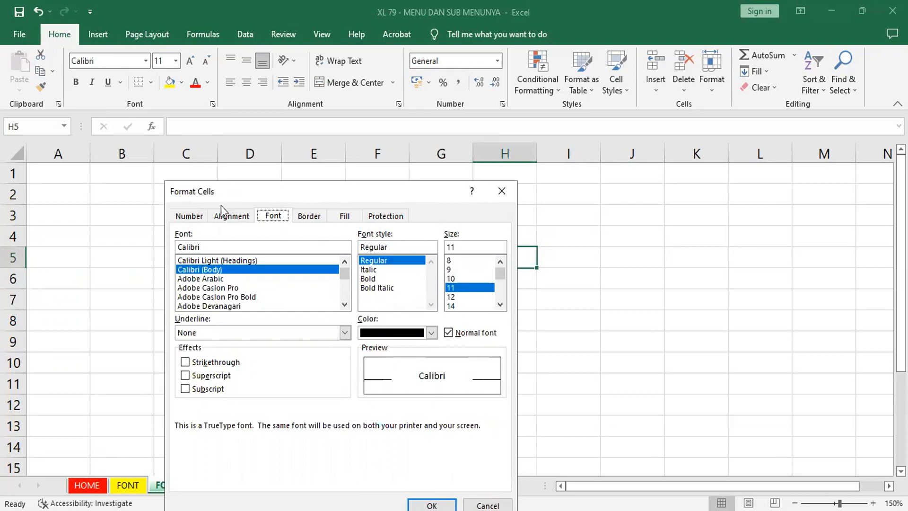
{"action": "left_click", "coordinate": [188, 216]}
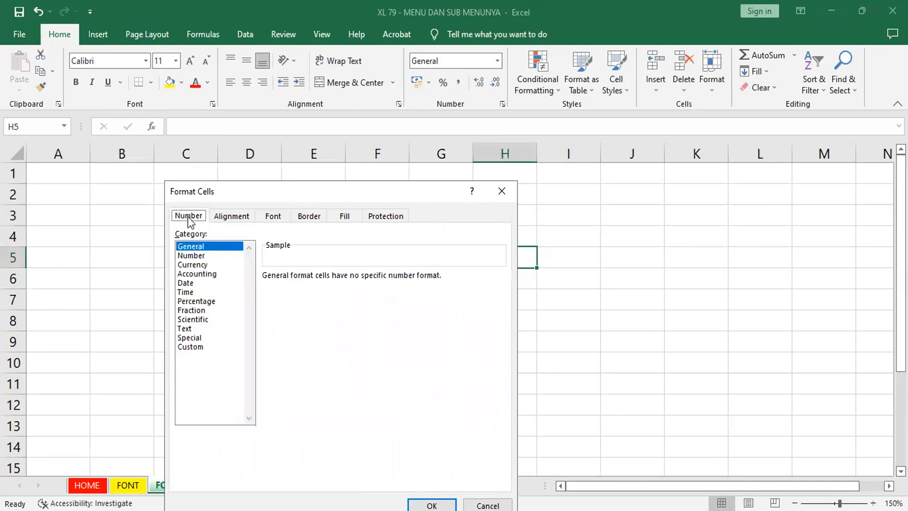
{"action": "left_click", "coordinate": [245, 218]}
{"action": "left_click", "coordinate": [273, 216]}
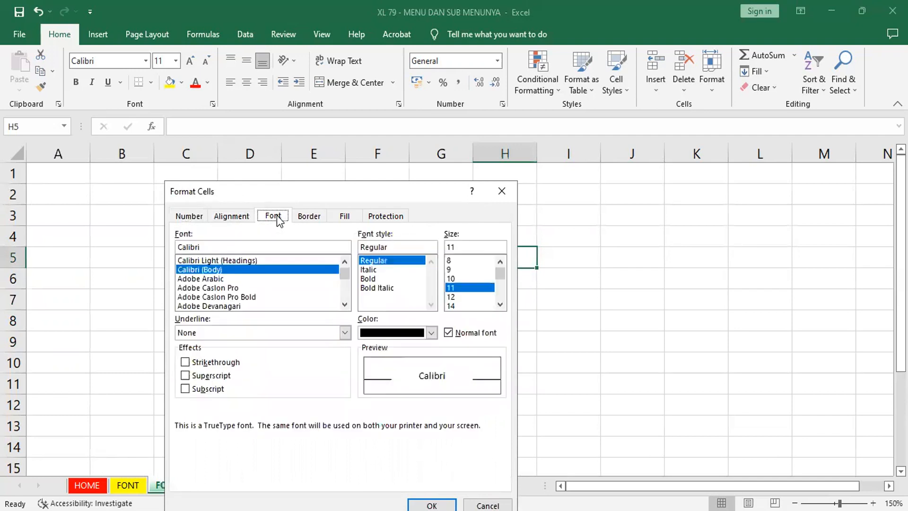
{"action": "left_click", "coordinate": [307, 219]}
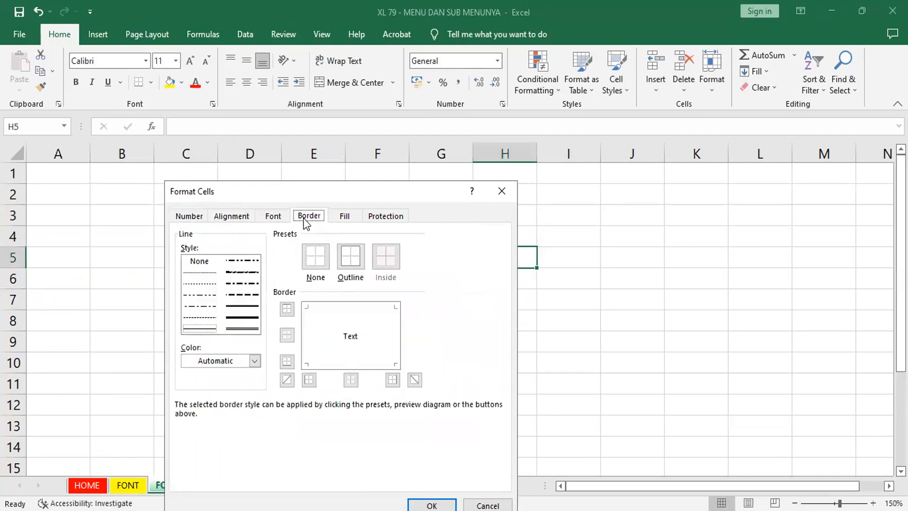
{"action": "left_click", "coordinate": [352, 221]}
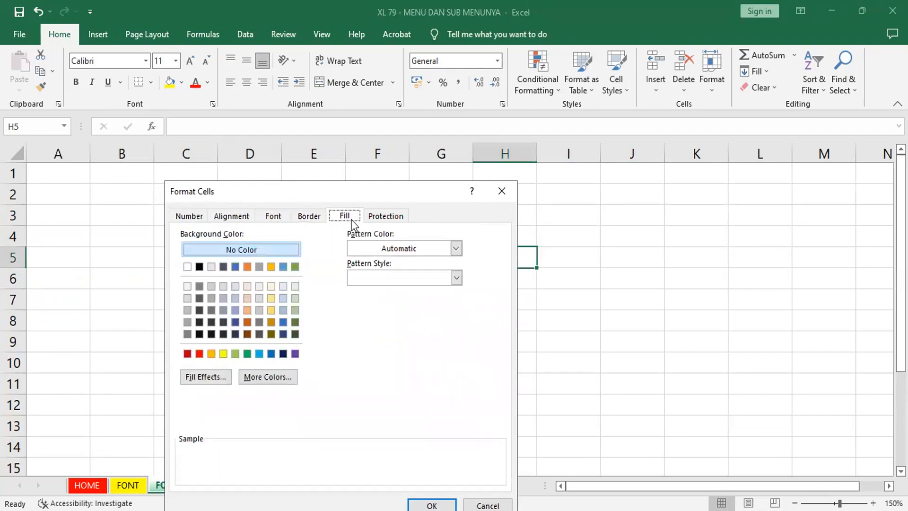
{"action": "left_click", "coordinate": [401, 222]}
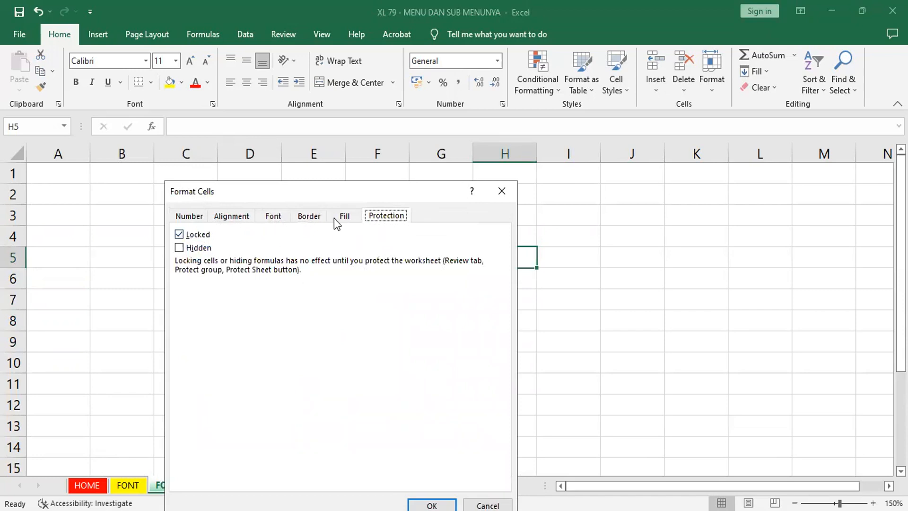
Step: Review the number categories and text alignment options for cell H5 again, and close the Format Cells dialog
{"action": "left_click", "coordinate": [188, 217]}
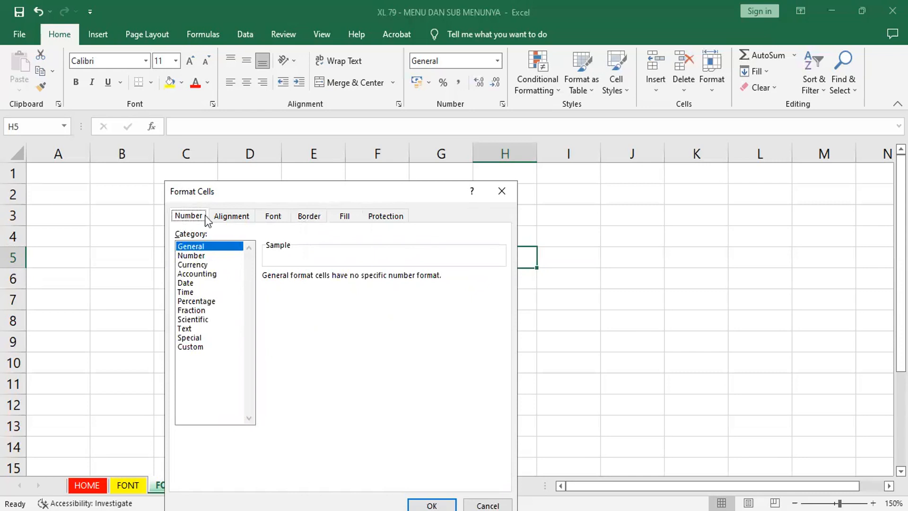
{"action": "left_click", "coordinate": [227, 215]}
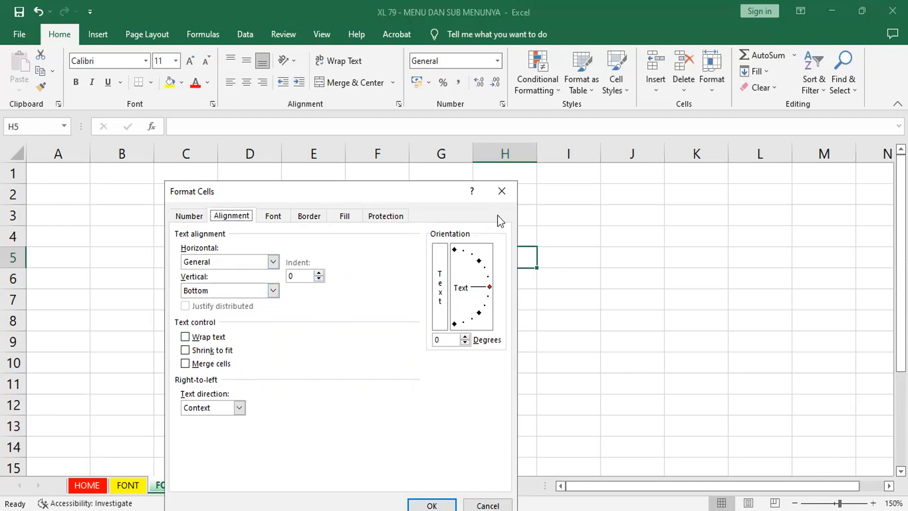
{"action": "left_click", "coordinate": [505, 191]}
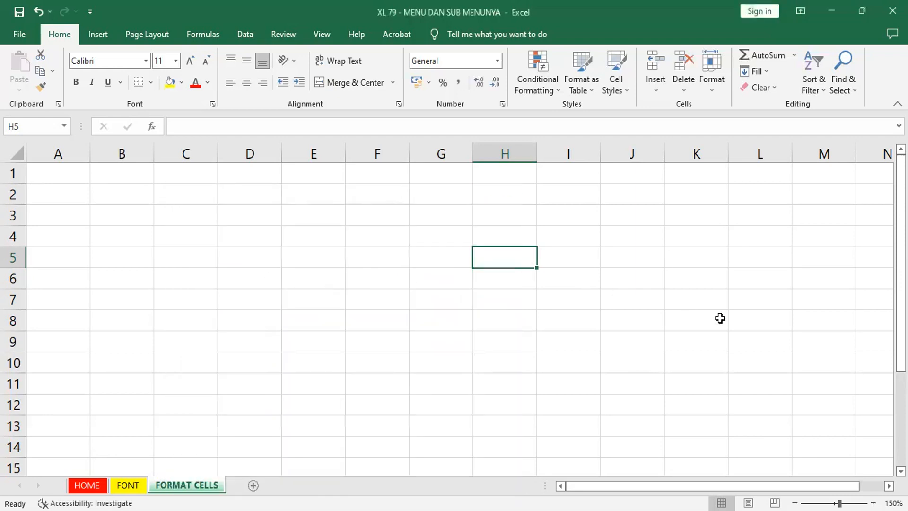
Step: Select rows 21 through 27 in the empty area of the sheet and increase their height together
{"action": "scroll", "coordinate": [454, 317], "scroll_direction": "down", "scroll_amount": 3}
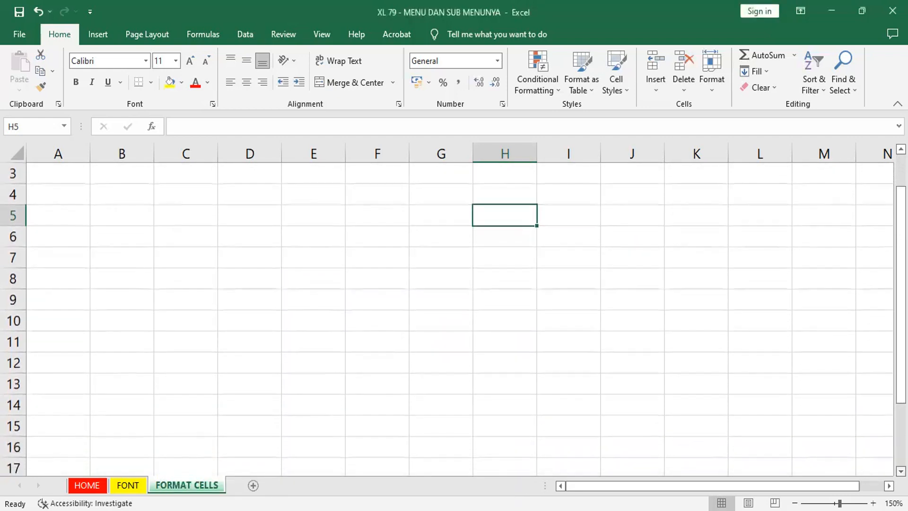
{"action": "scroll", "coordinate": [454, 317], "scroll_direction": "down", "scroll_amount": 1}
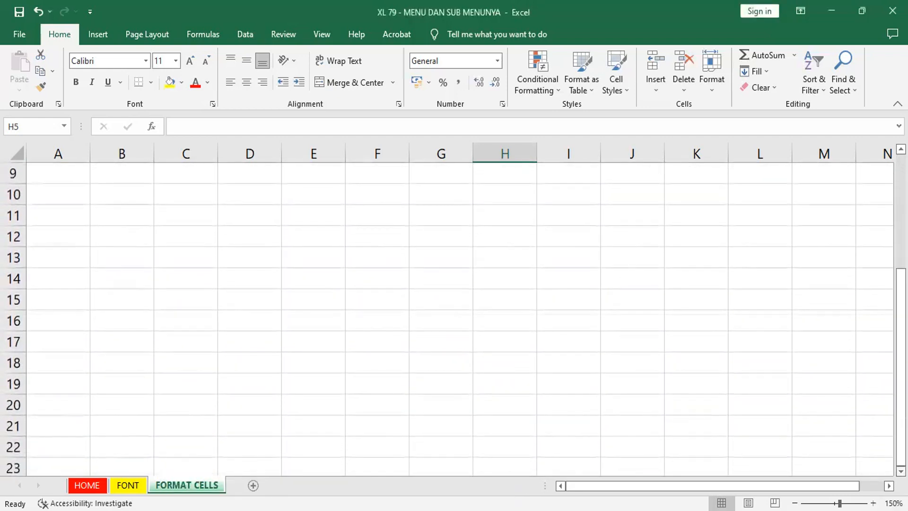
{"action": "scroll", "coordinate": [454, 317], "scroll_direction": "right", "scroll_amount": 3}
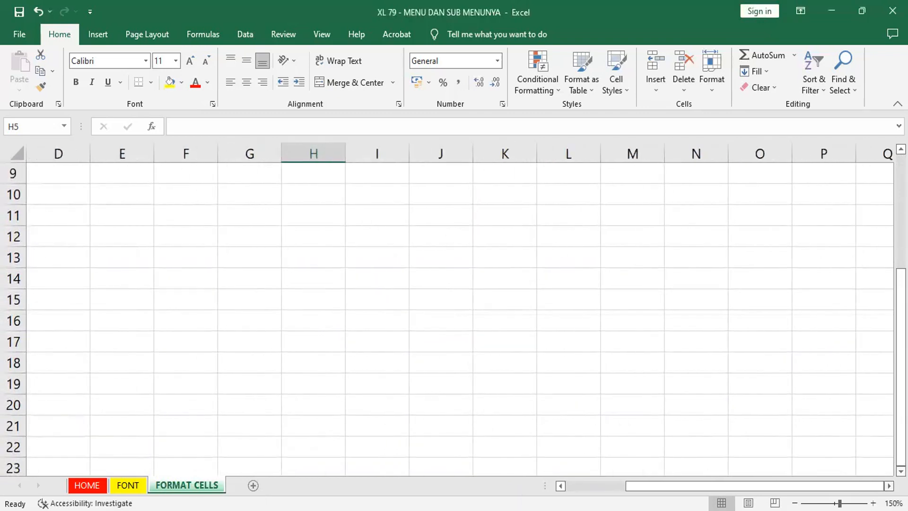
{"action": "scroll", "coordinate": [454, 317], "scroll_direction": "right", "scroll_amount": 1}
{"action": "scroll", "coordinate": [454, 317], "scroll_direction": "down", "scroll_amount": 7}
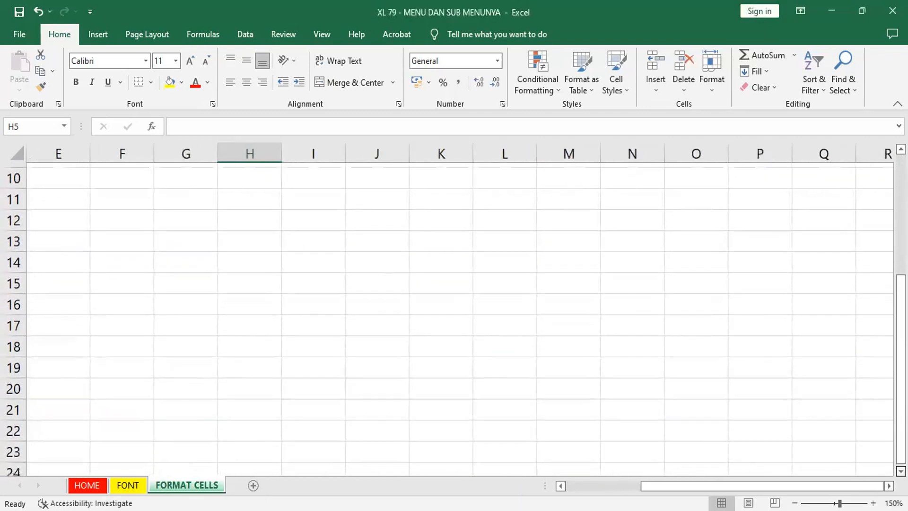
{"action": "scroll", "coordinate": [455, 317], "scroll_direction": "down", "scroll_amount": 5}
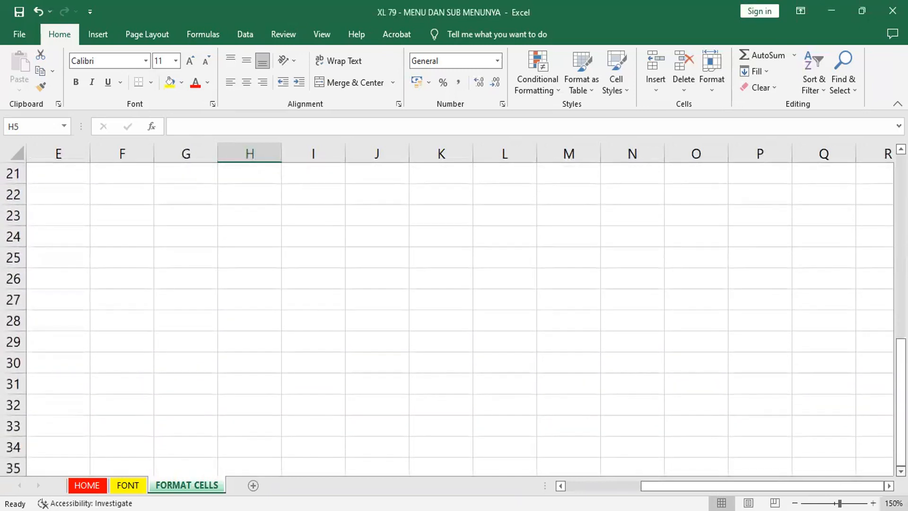
{"action": "scroll", "coordinate": [455, 317], "scroll_direction": "right", "scroll_amount": 1}
{"action": "scroll", "coordinate": [454, 317], "scroll_direction": "right", "scroll_amount": 5}
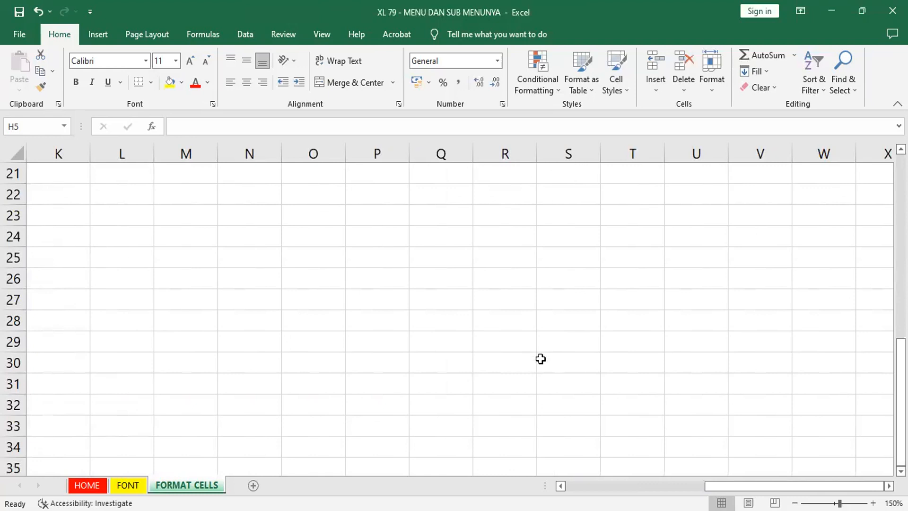
{"action": "left_click", "coordinate": [55, 176]}
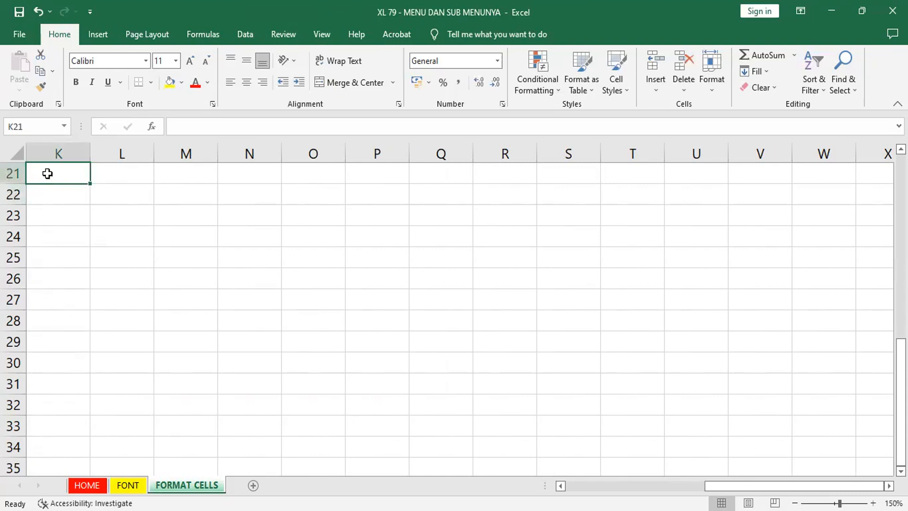
{"action": "left_click", "coordinate": [13, 172]}
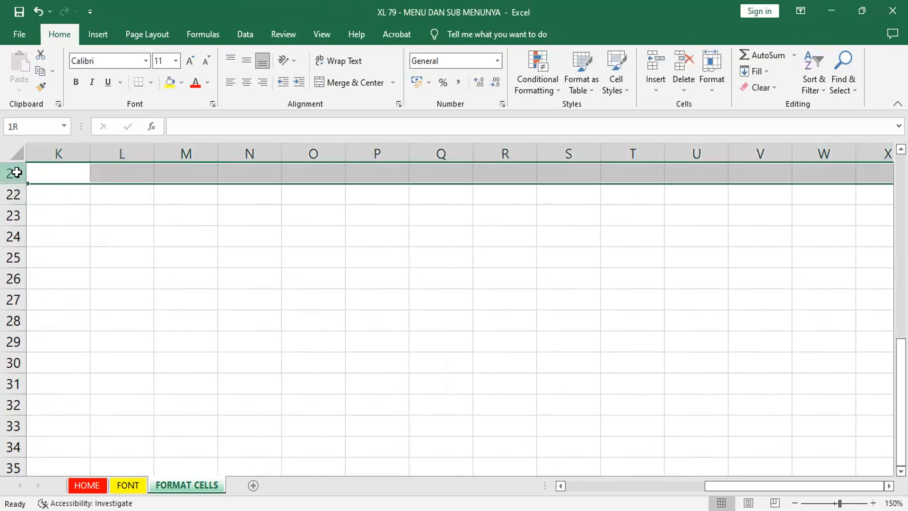
{"action": "left_click_drag", "start_coordinate": [17, 172], "coordinate": [14, 201]}
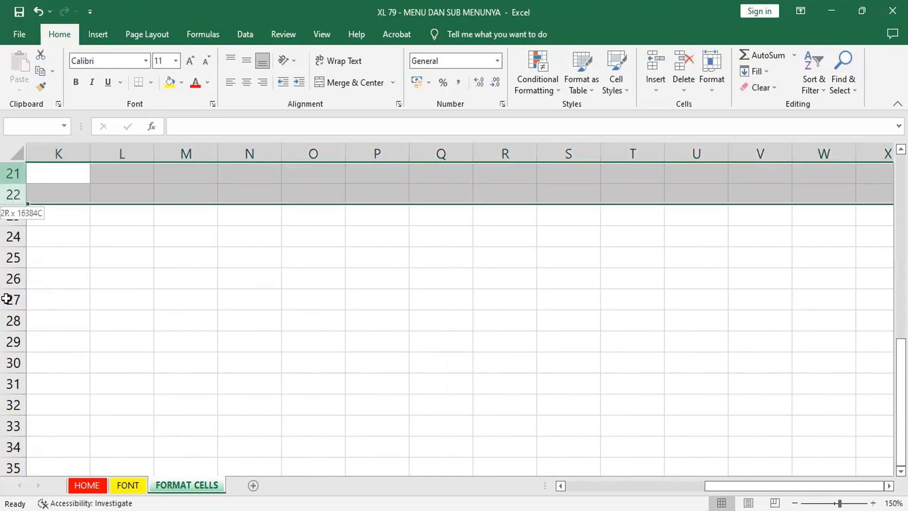
{"action": "left_click_drag", "start_coordinate": [6, 299], "coordinate": [14, 299]}
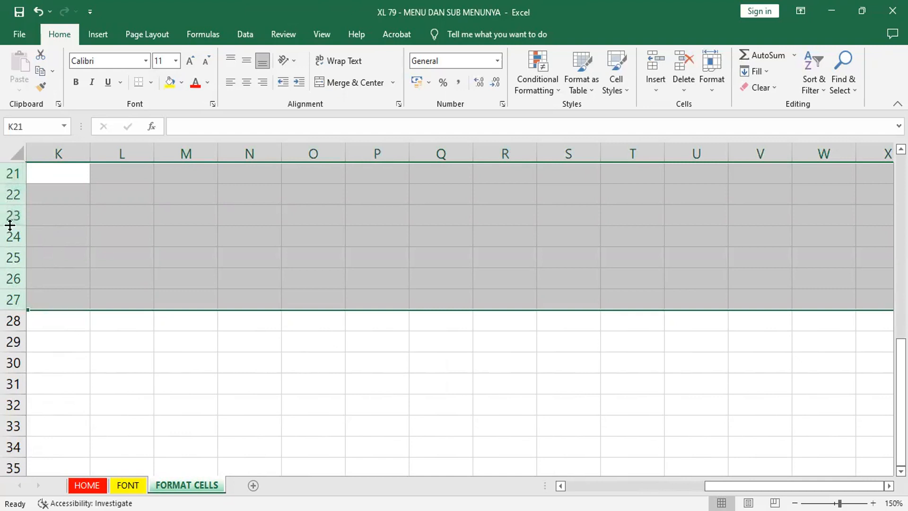
{"action": "left_click_drag", "start_coordinate": [10, 225], "coordinate": [10, 225]}
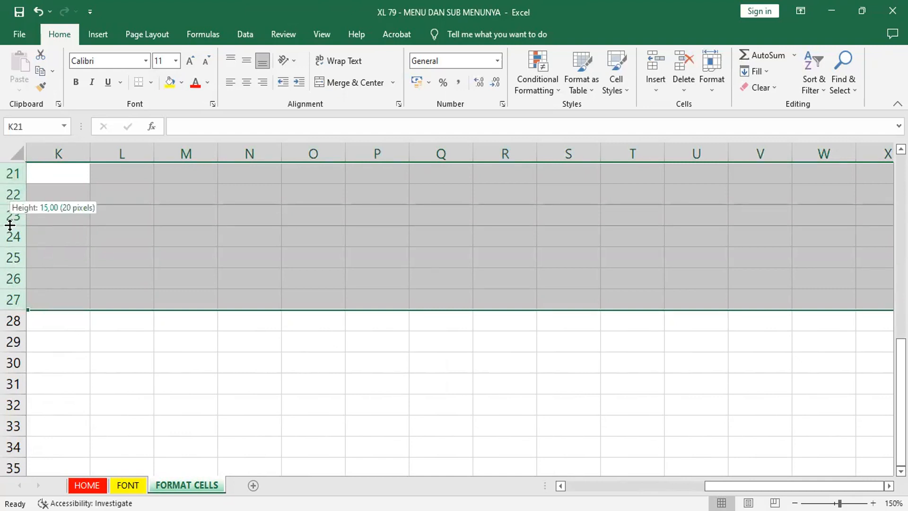
{"action": "left_click_drag", "start_coordinate": [10, 225], "coordinate": [10, 235]}
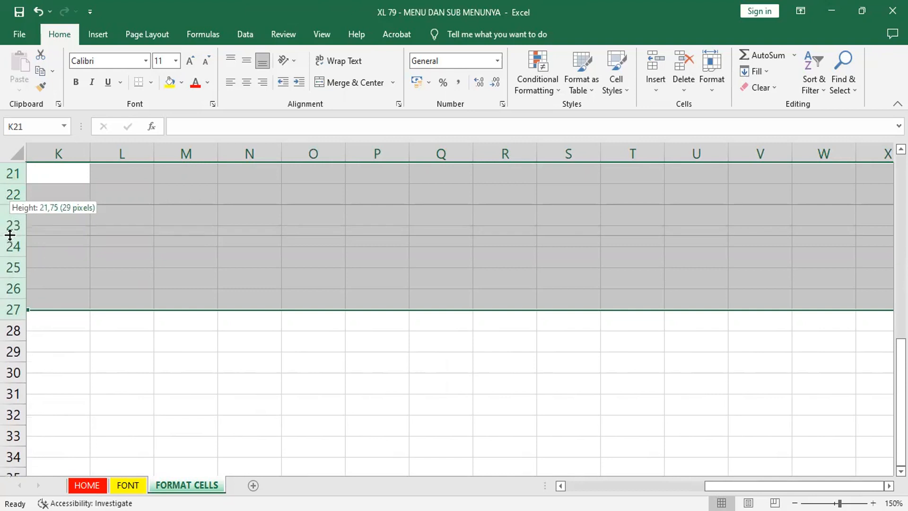
{"action": "left_click_drag", "start_coordinate": [9, 236], "coordinate": [9, 250]}
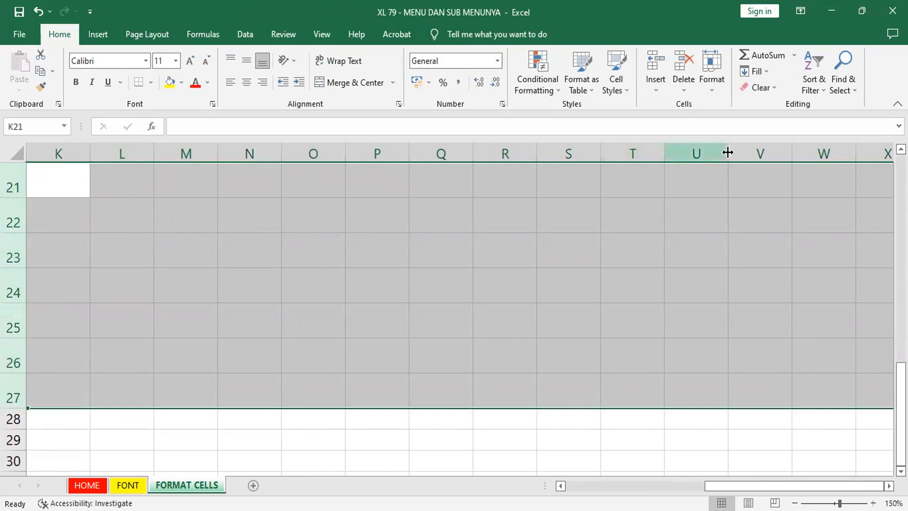
{"action": "left_click", "coordinate": [370, 240]}
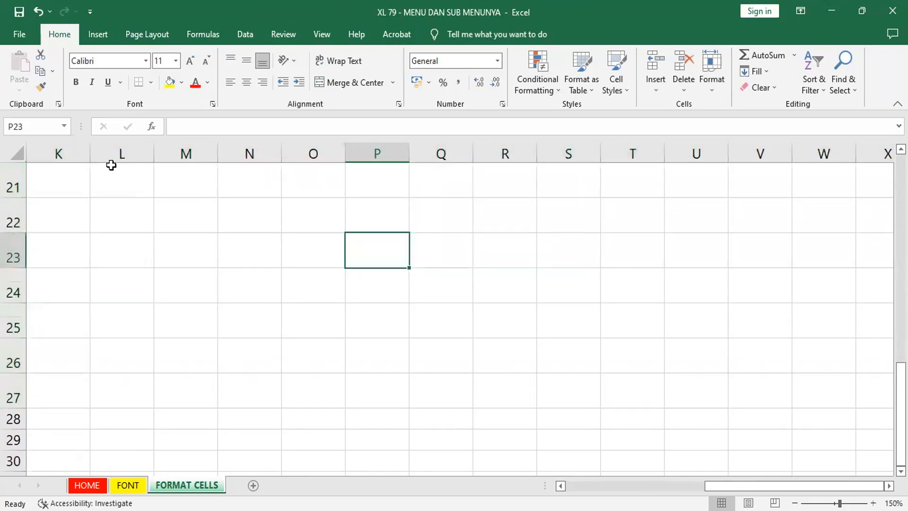
Step: Select columns K through T and widen them all equally
{"action": "left_click_drag", "start_coordinate": [61, 151], "coordinate": [153, 156]}
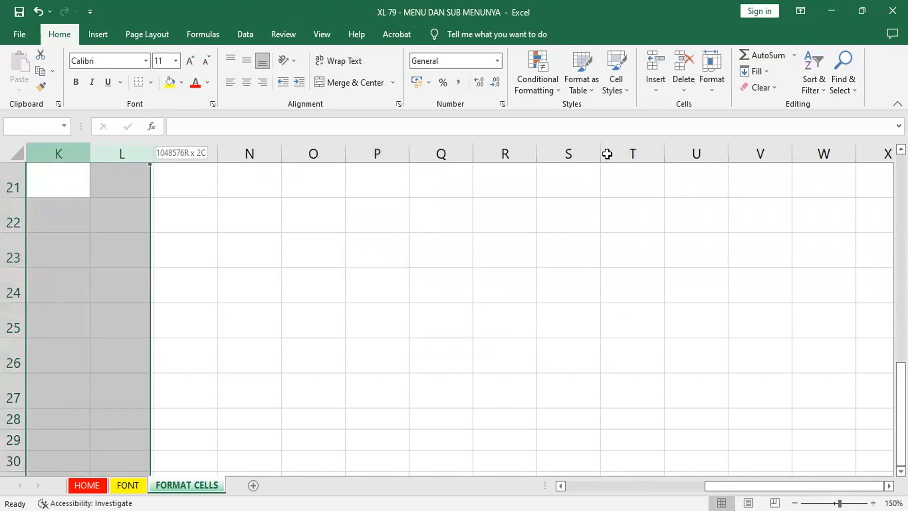
{"action": "left_click_drag", "start_coordinate": [607, 154], "coordinate": [607, 152]}
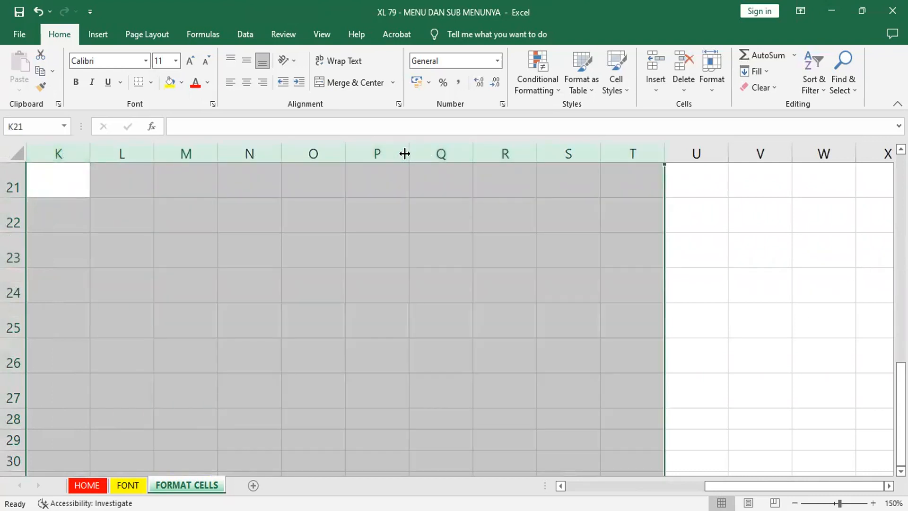
{"action": "left_click_drag", "start_coordinate": [404, 154], "coordinate": [422, 153]}
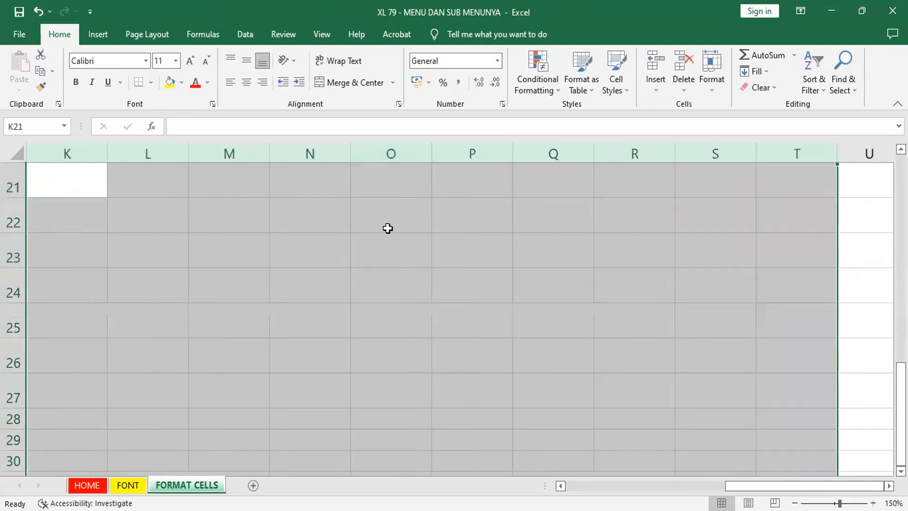
Step: Enter the text FORMAT CELLS in cell O22
{"action": "left_click", "coordinate": [388, 227]}
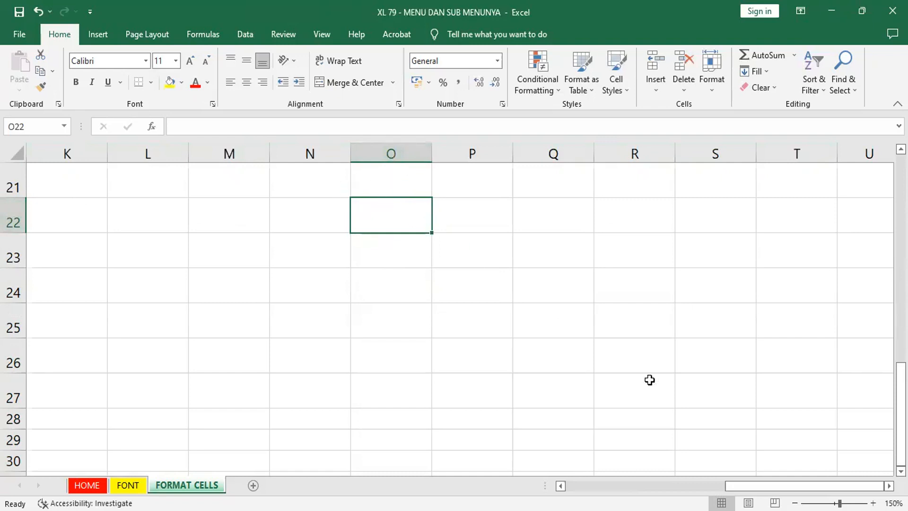
{"action": "type", "text": "FO"}
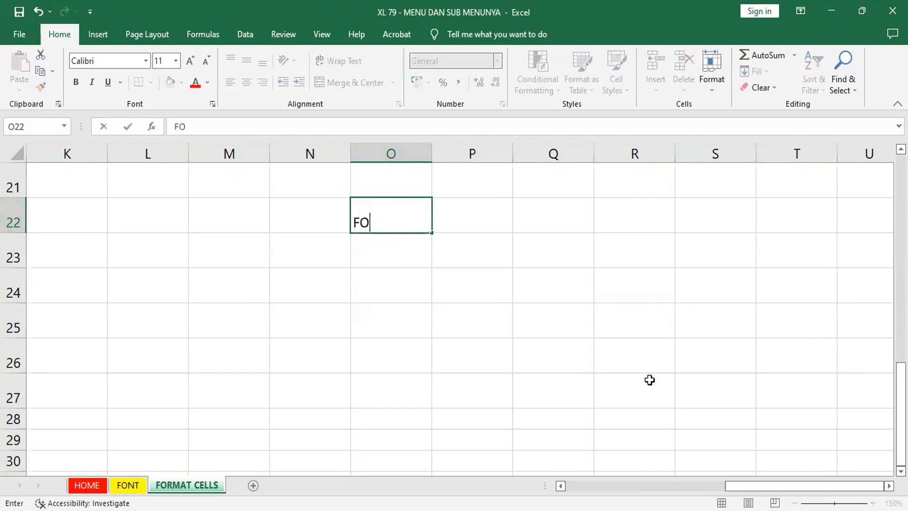
{"action": "type", "text": "RMAT "}
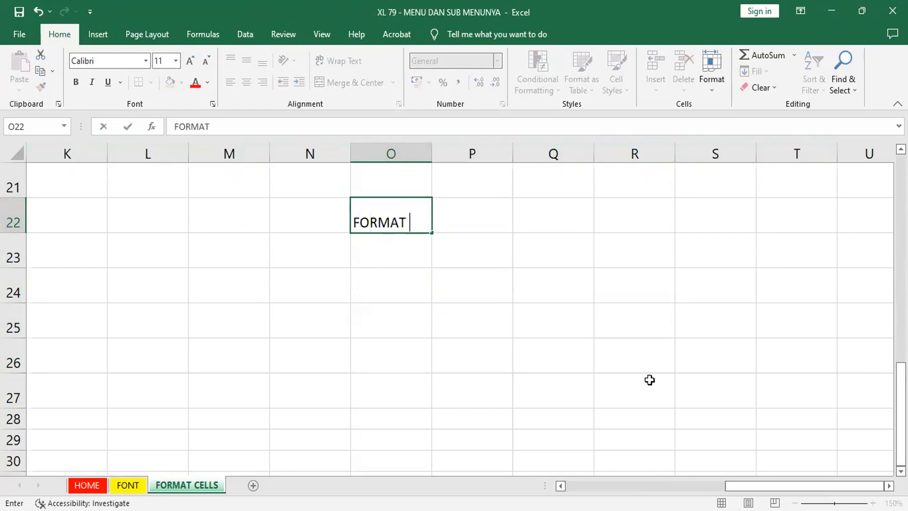
{"action": "type", "text": "CELLS"}
{"action": "key", "text": "Return"}
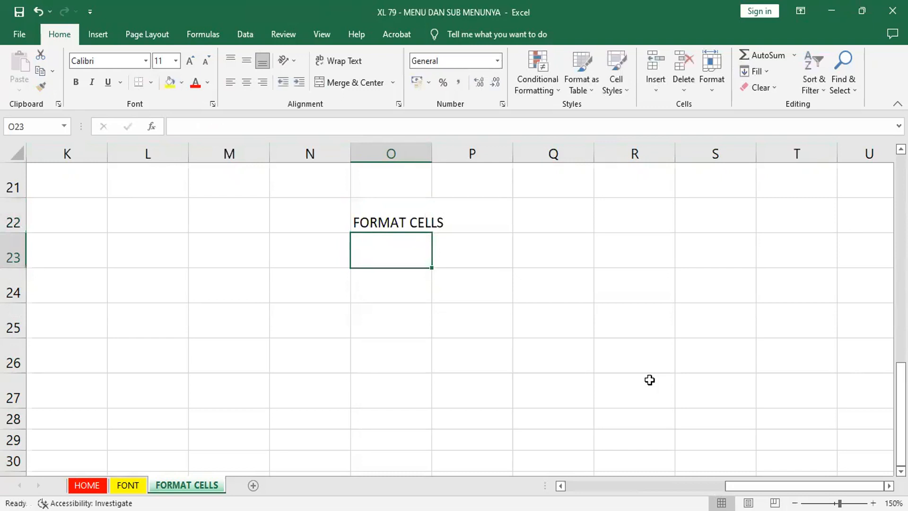
Step: Widen column O to fit its text, and apply that column's format and width to columns K through R with Format Painter
{"action": "left_click", "coordinate": [391, 212]}
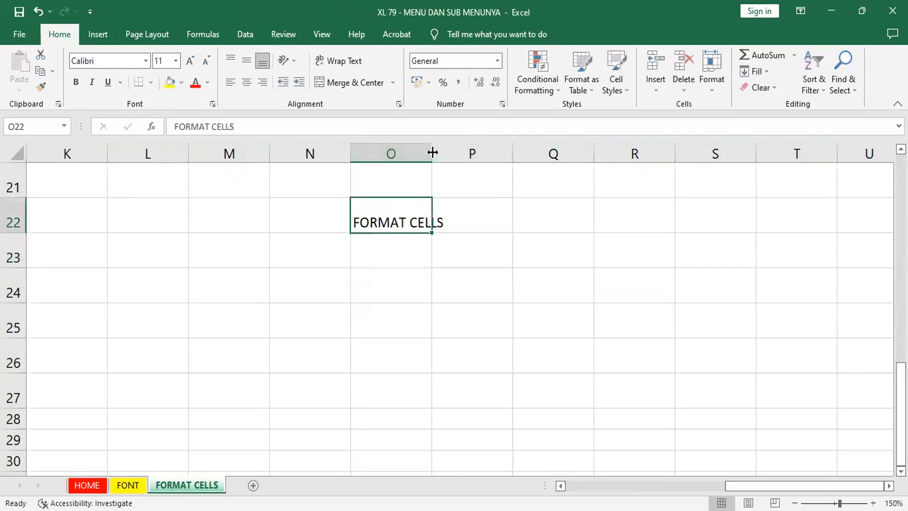
{"action": "left_click_drag", "start_coordinate": [432, 152], "coordinate": [449, 152]}
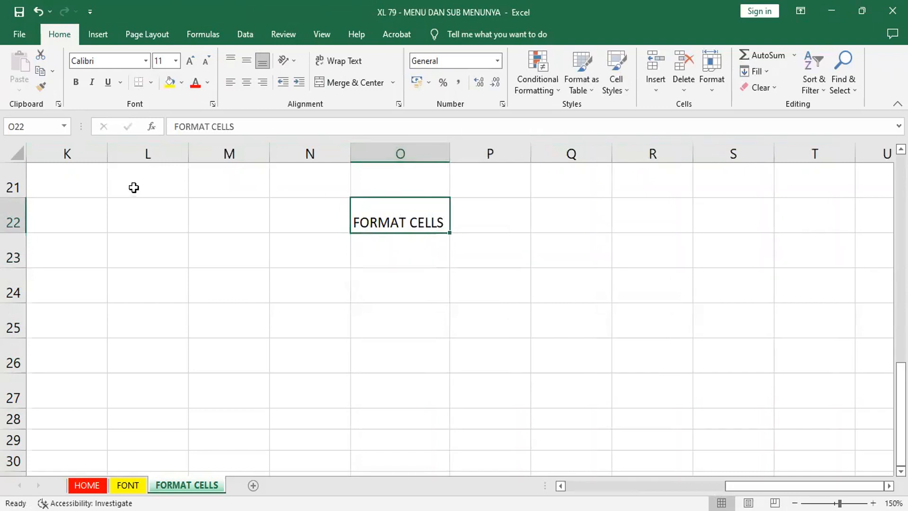
{"action": "left_click", "coordinate": [401, 153]}
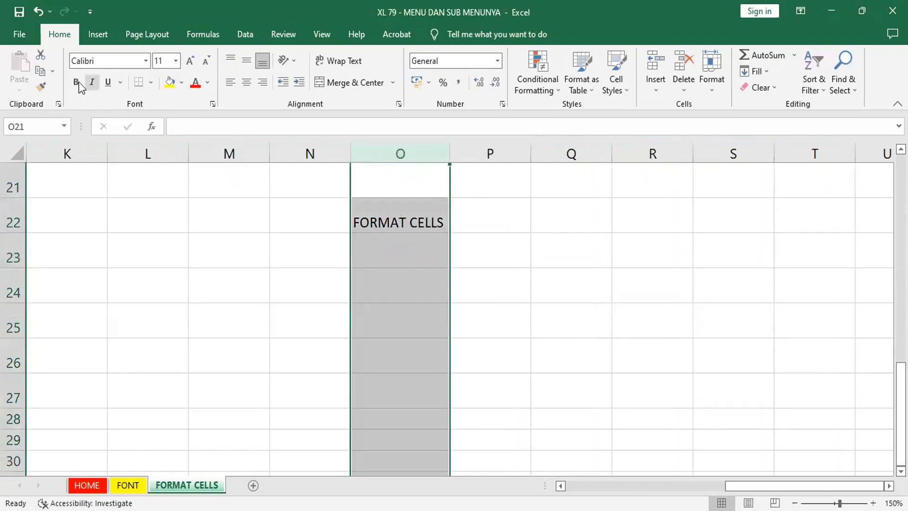
{"action": "double_click", "coordinate": [39, 92]}
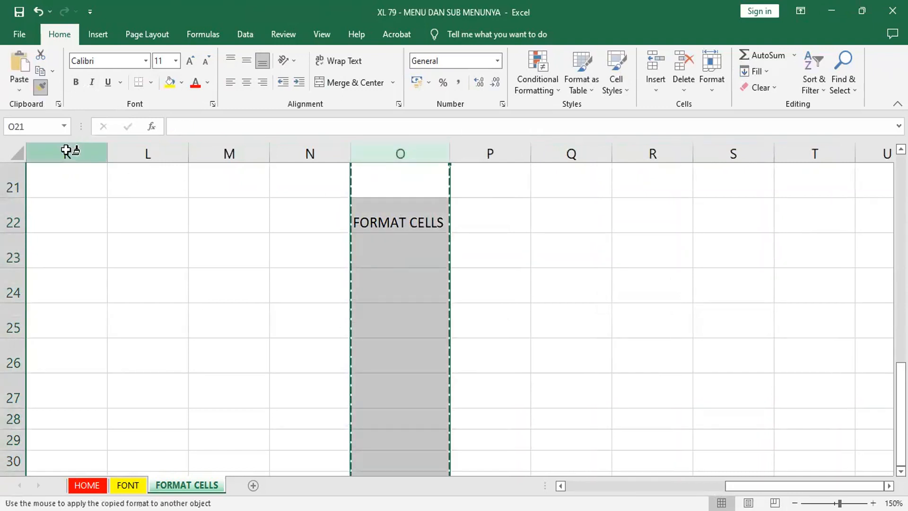
{"action": "left_click", "coordinate": [66, 153]}
{"action": "left_click_drag", "start_coordinate": [643, 171], "coordinate": [653, 170]}
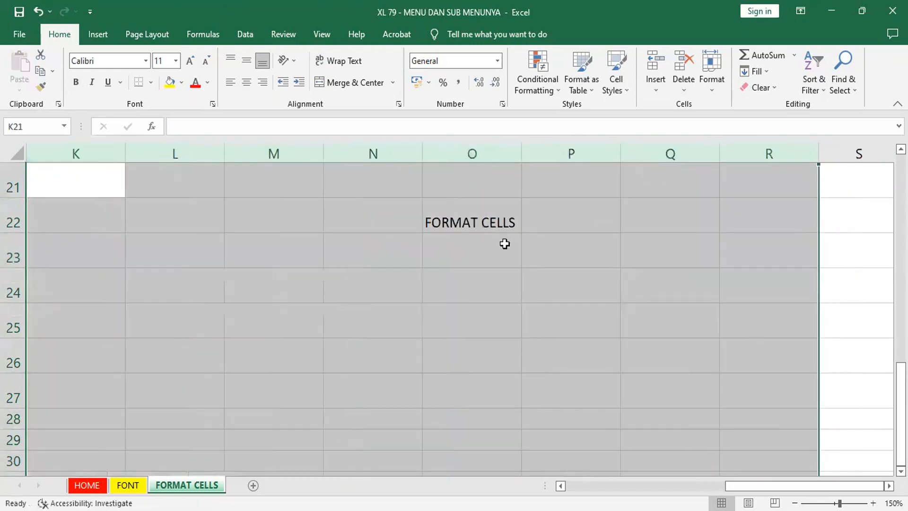
Step: Fill the FORMAT CELLS text from O22 down through O26 and widen column O well beyond the text
{"action": "left_click", "coordinate": [484, 222]}
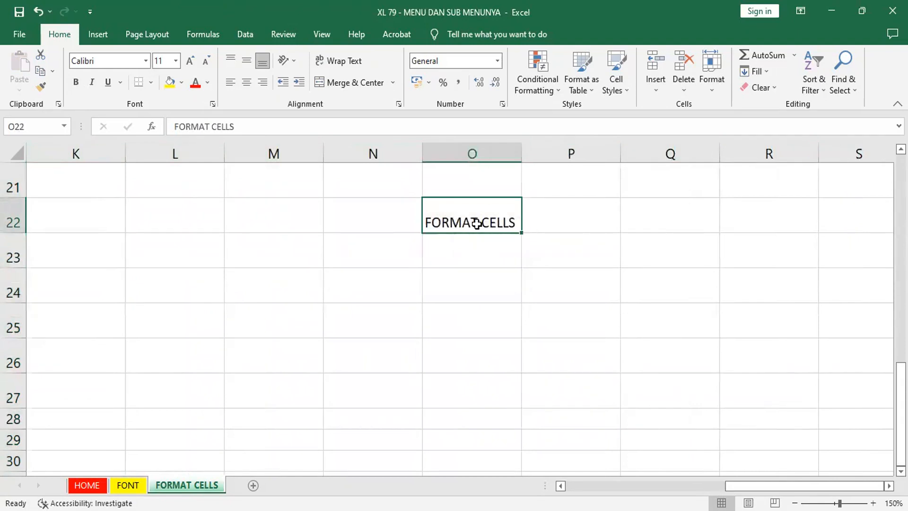
{"action": "left_click", "coordinate": [40, 71]}
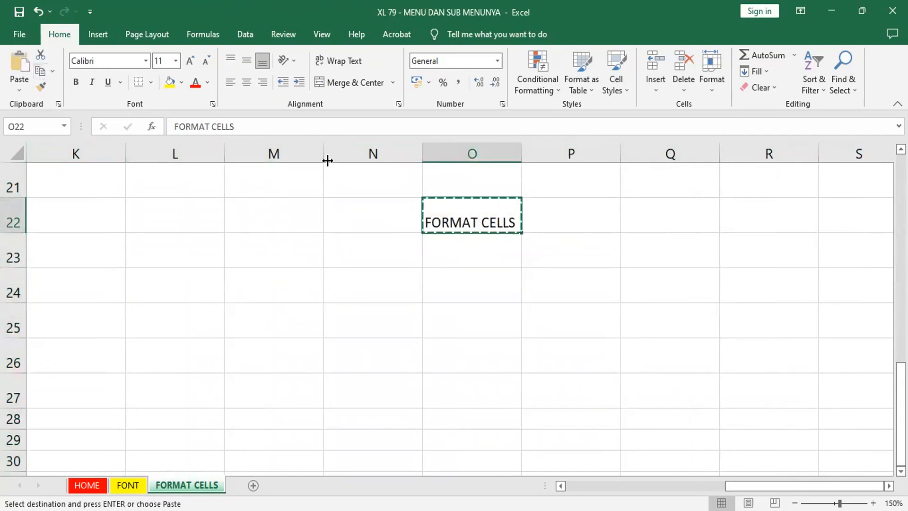
{"action": "left_click_drag", "start_coordinate": [521, 232], "coordinate": [532, 364]}
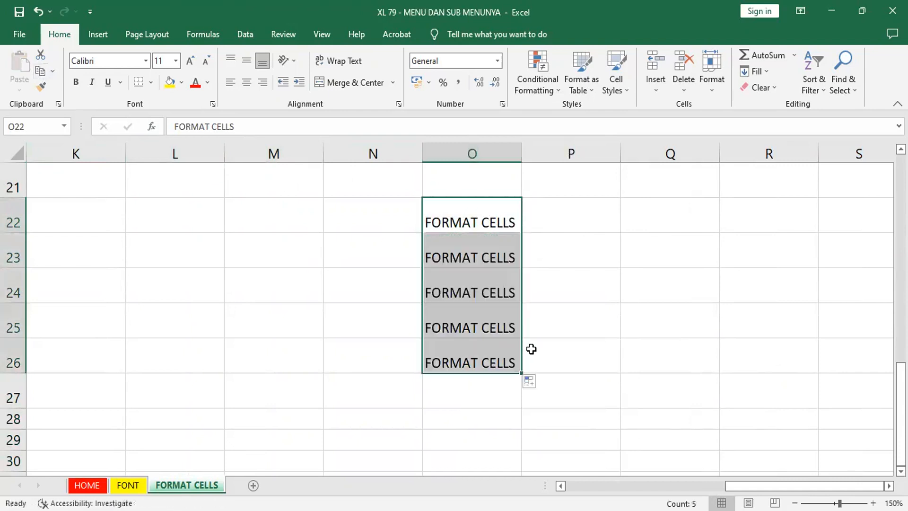
{"action": "left_click", "coordinate": [481, 228]}
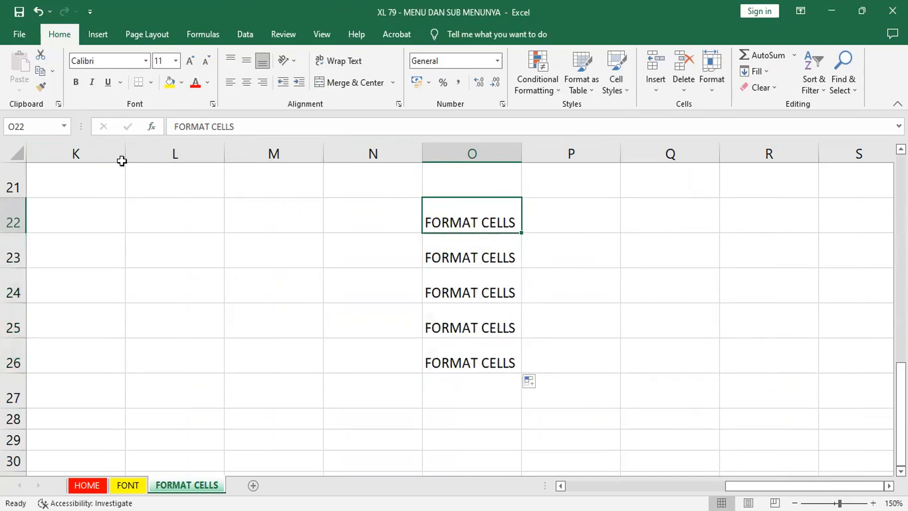
{"action": "left_click_drag", "start_coordinate": [521, 157], "coordinate": [600, 161]}
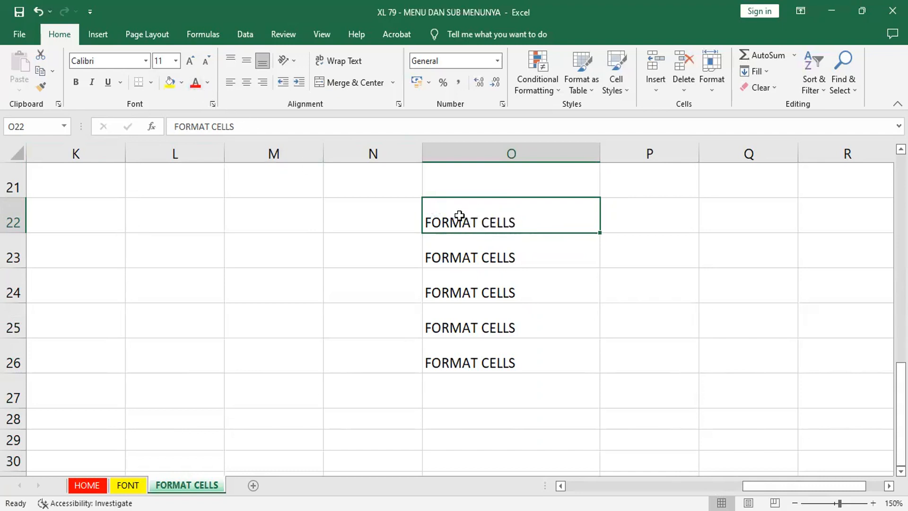
Step: Set the horizontal text alignment of cell O22 to Center through the Format Cells dialog
{"action": "right_click", "coordinate": [515, 220]}
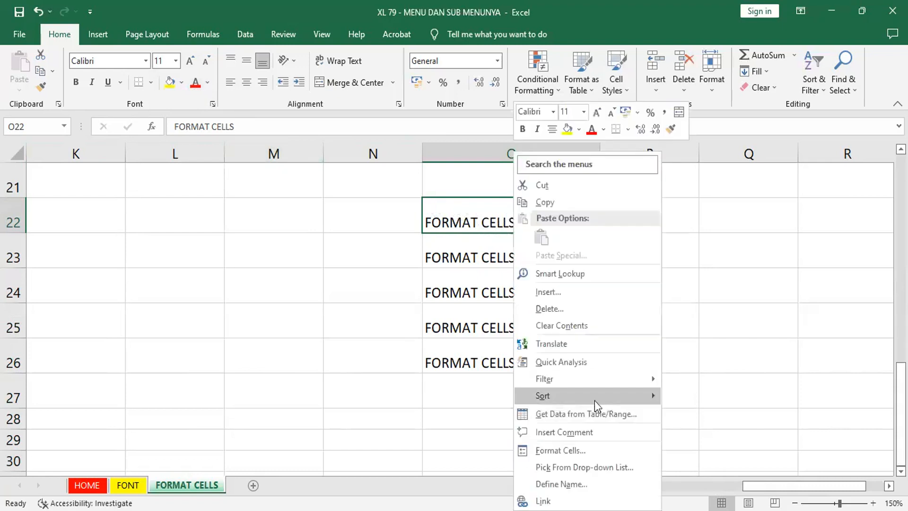
{"action": "left_click", "coordinate": [581, 452]}
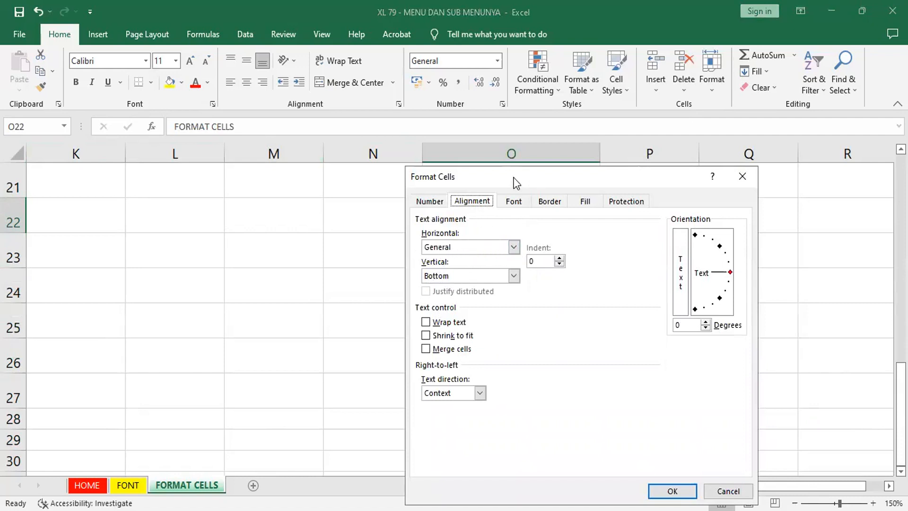
{"action": "left_click_drag", "start_coordinate": [514, 178], "coordinate": [159, 163]}
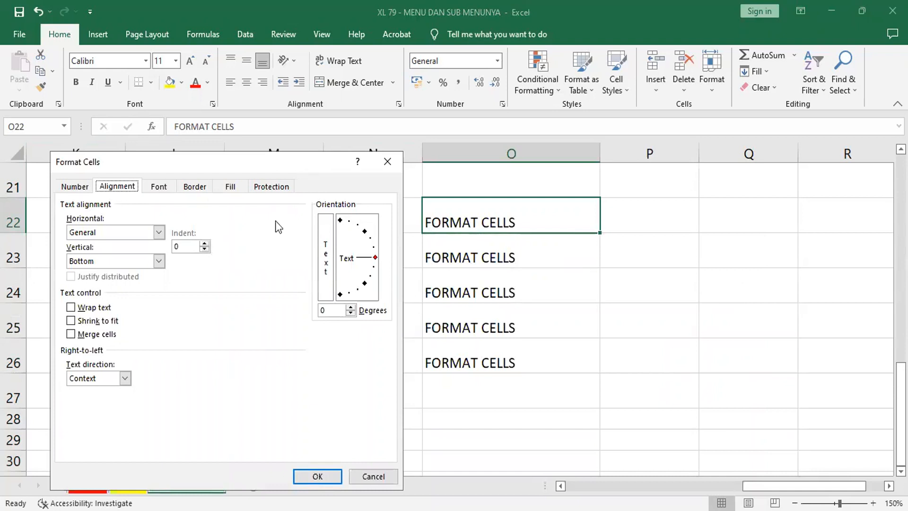
{"action": "left_click", "coordinate": [157, 232]}
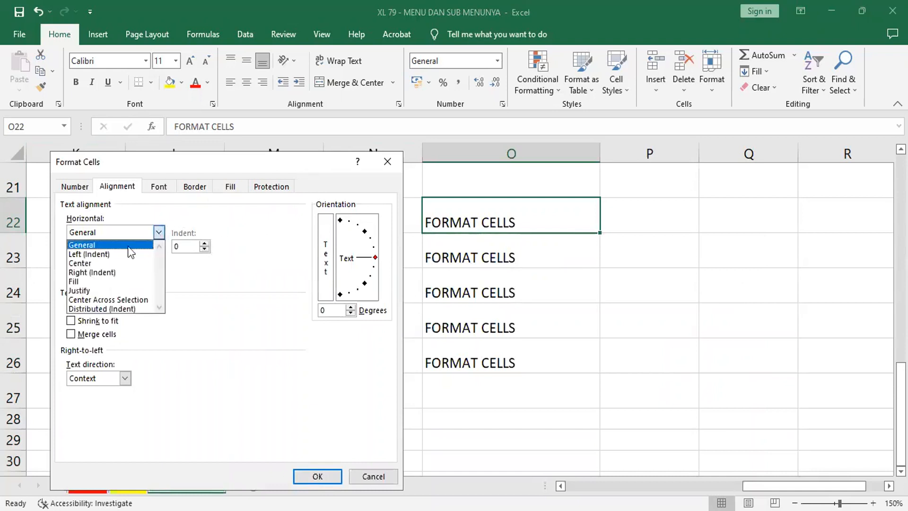
{"action": "left_click", "coordinate": [100, 264]}
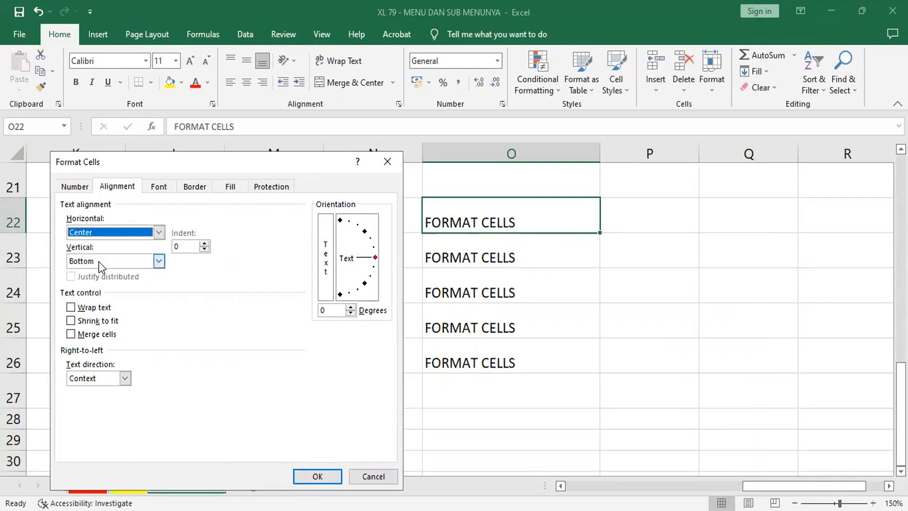
{"action": "left_click", "coordinate": [313, 478]}
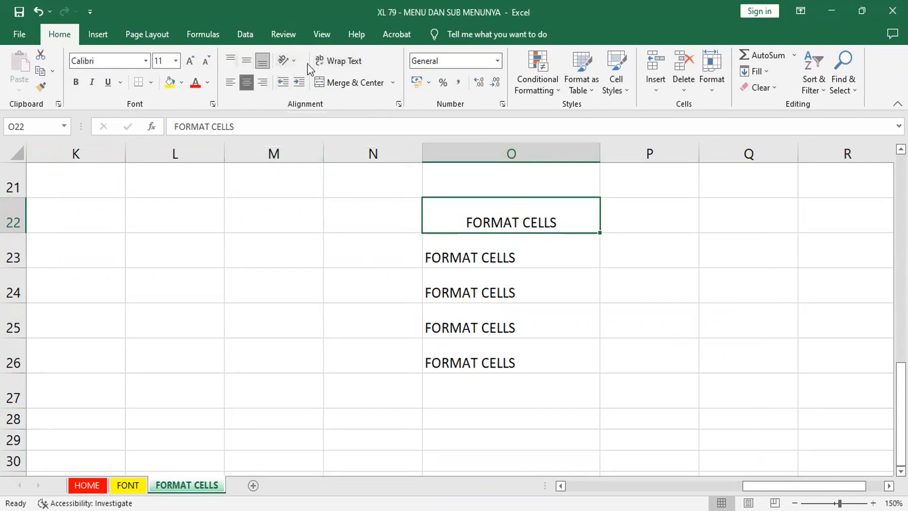
Step: Change the horizontal text alignment of cell O22 to Left (Indent) in the Format Cells dialog
{"action": "right_click", "coordinate": [510, 213]}
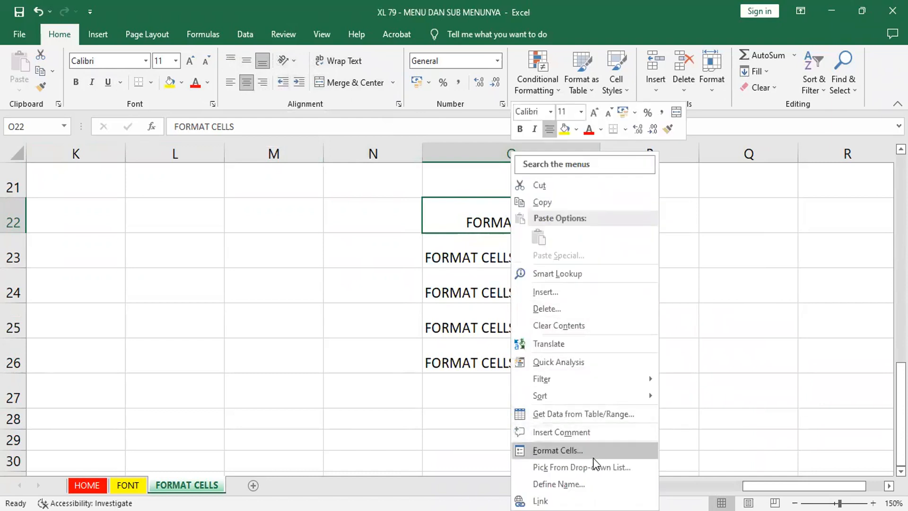
{"action": "left_click", "coordinate": [593, 458]}
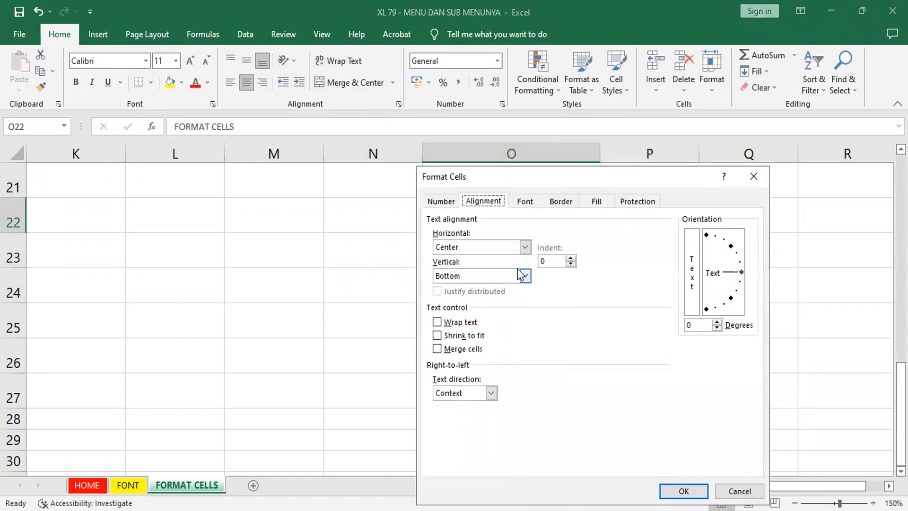
{"action": "left_click", "coordinate": [525, 248]}
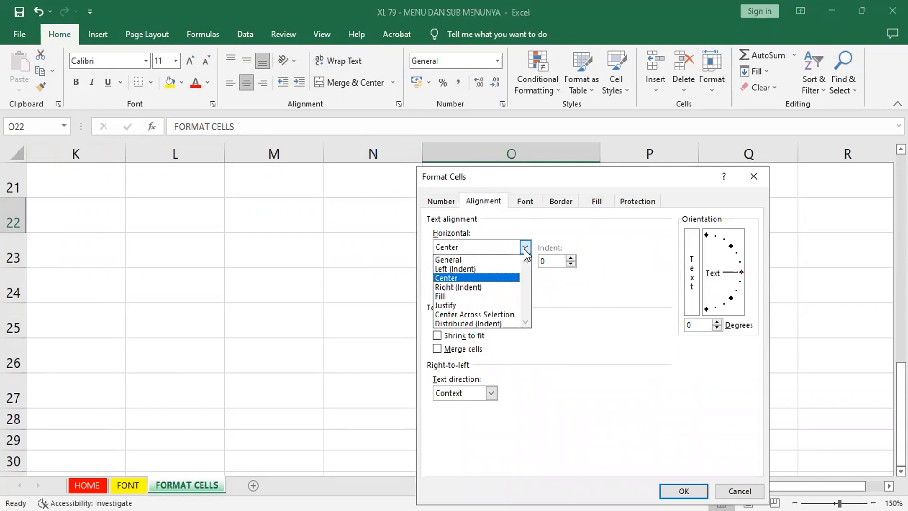
{"action": "left_click", "coordinate": [468, 269]}
{"action": "left_click", "coordinate": [682, 490]}
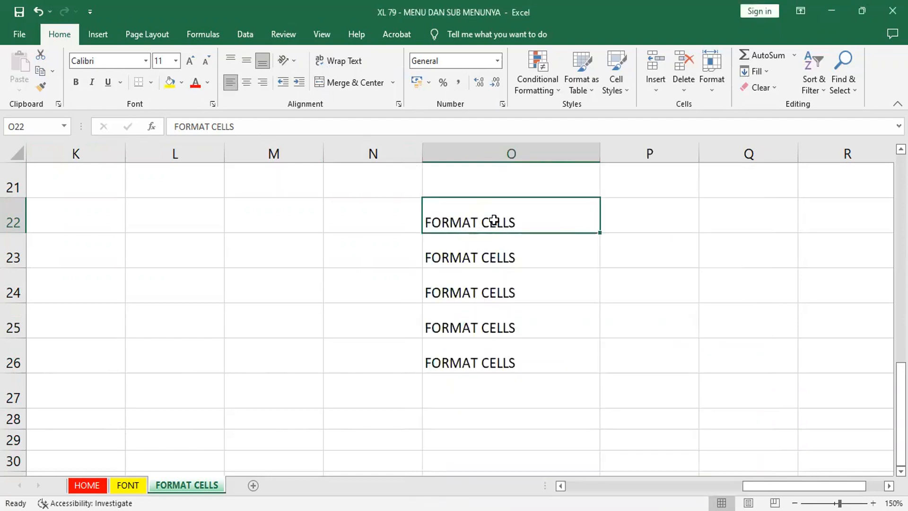
Step: Change the horizontal text alignment of cell O22 to Right (Indent) in the Format Cells dialog
{"action": "right_click", "coordinate": [494, 220]}
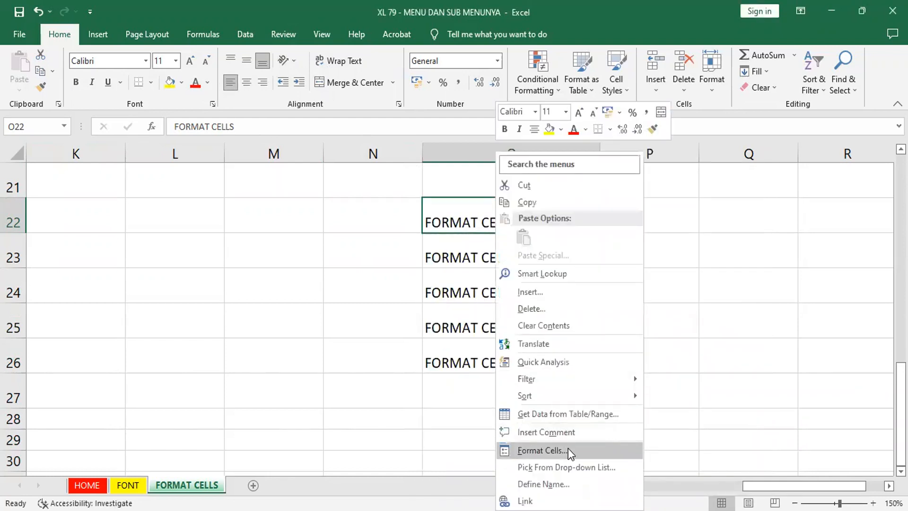
{"action": "key", "text": "Return"}
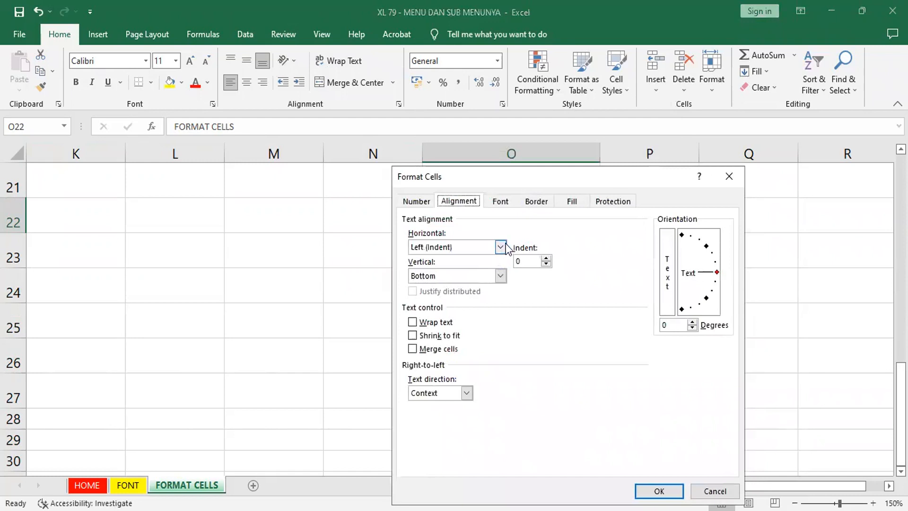
{"action": "left_click", "coordinate": [504, 247]}
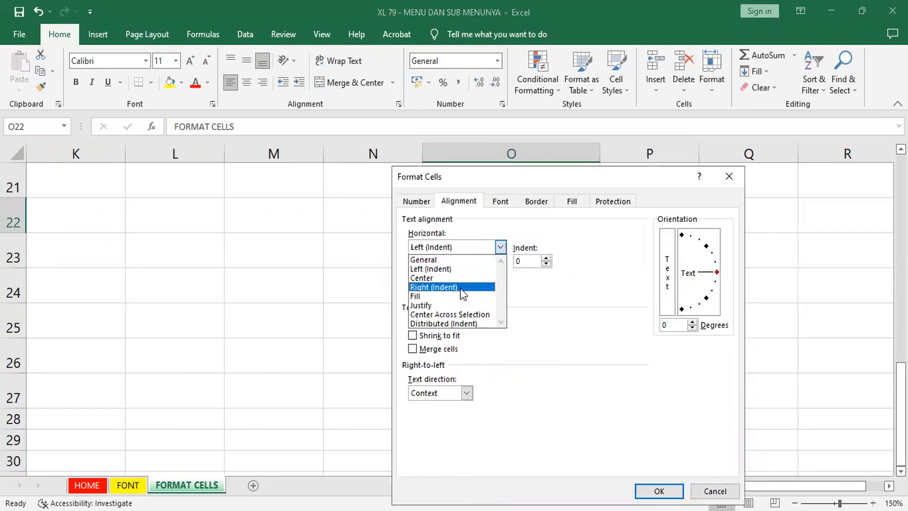
{"action": "left_click", "coordinate": [431, 289]}
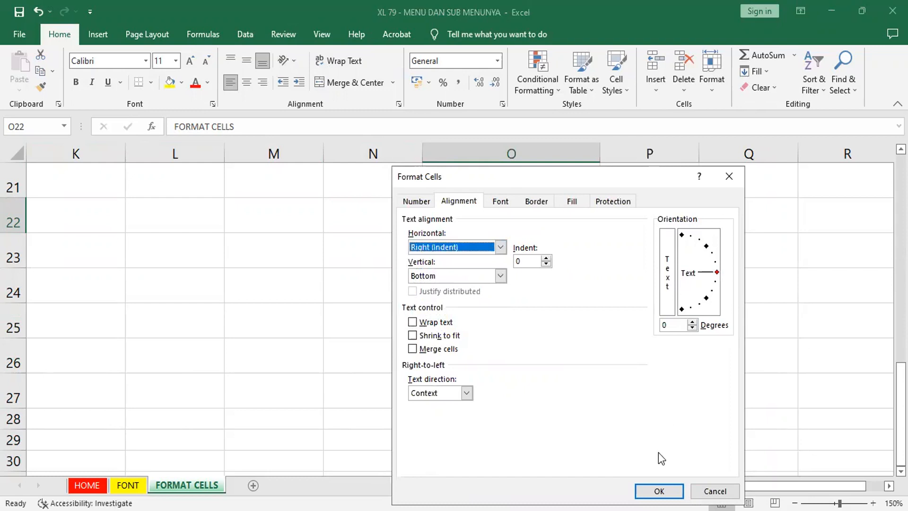
{"action": "left_click", "coordinate": [659, 491]}
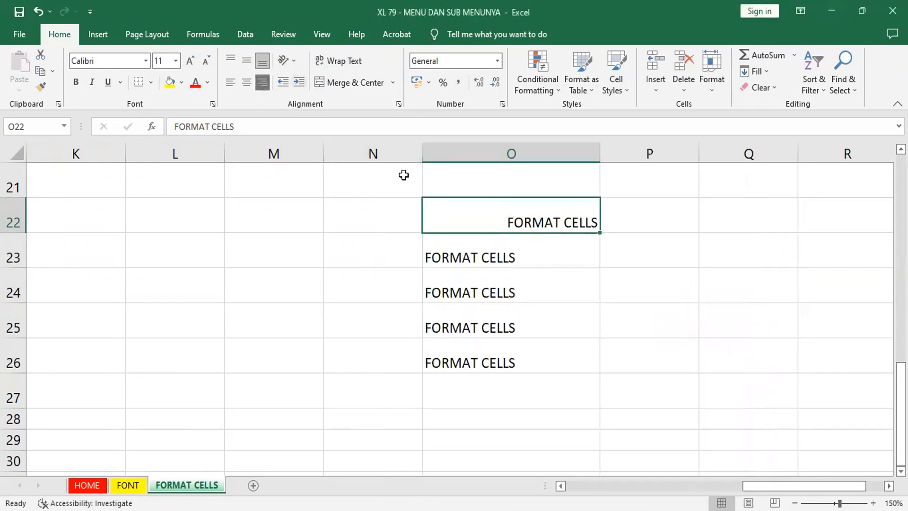
Step: Set the horizontal text alignment of cell O22 to Fill in the Format Cells dialog
{"action": "right_click", "coordinate": [506, 216]}
{"action": "left_click", "coordinate": [551, 450]}
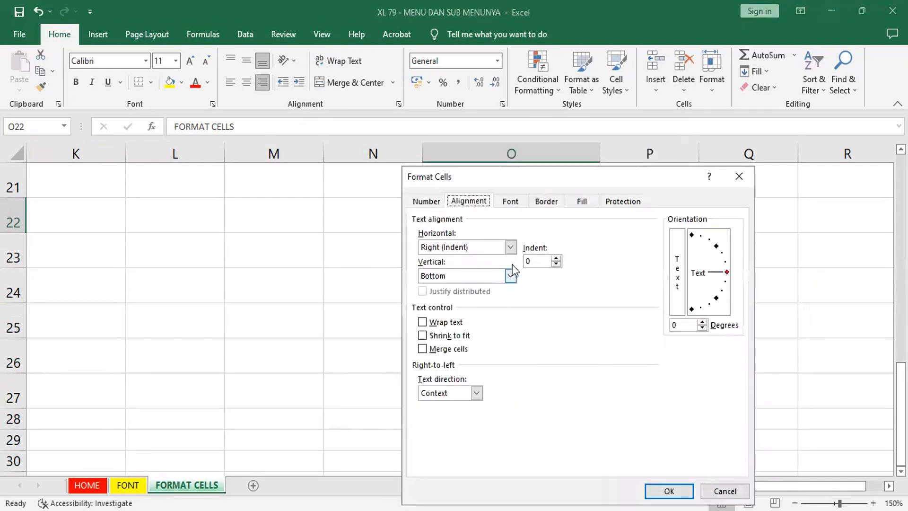
{"action": "left_click", "coordinate": [511, 248]}
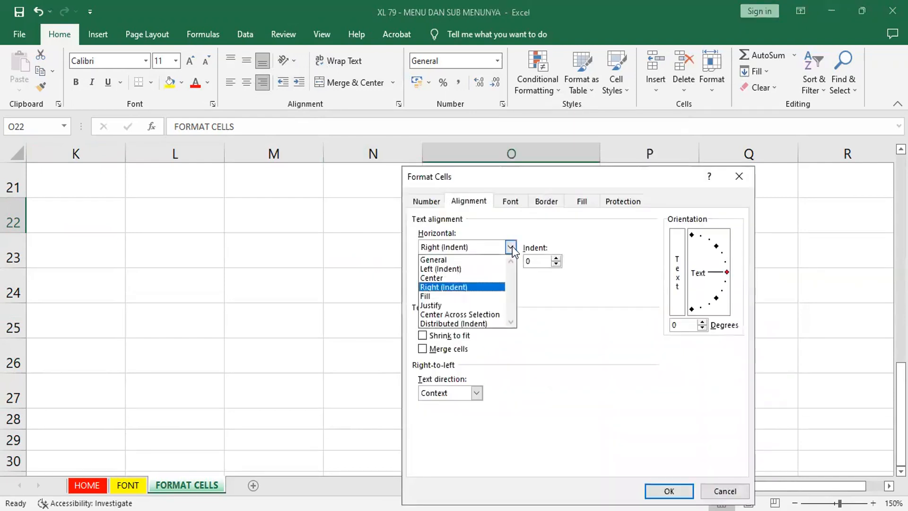
{"action": "left_click", "coordinate": [445, 296]}
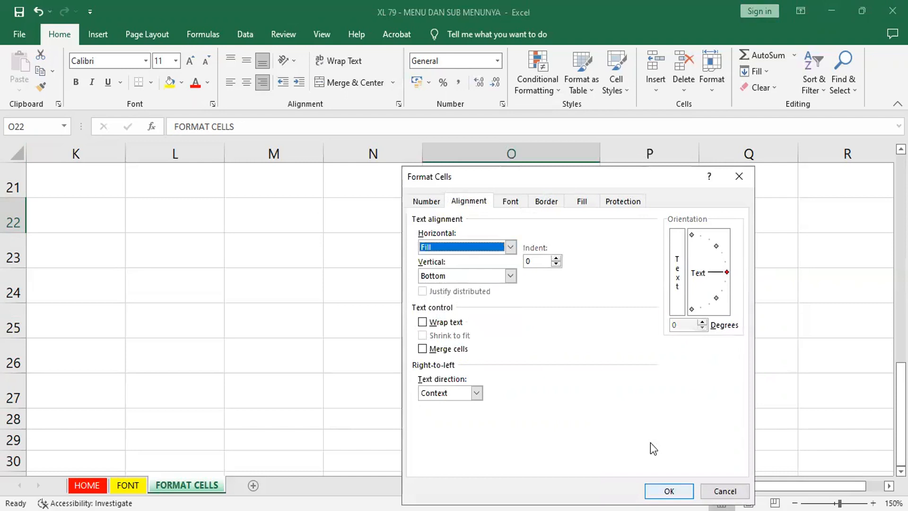
{"action": "key", "text": "Return"}
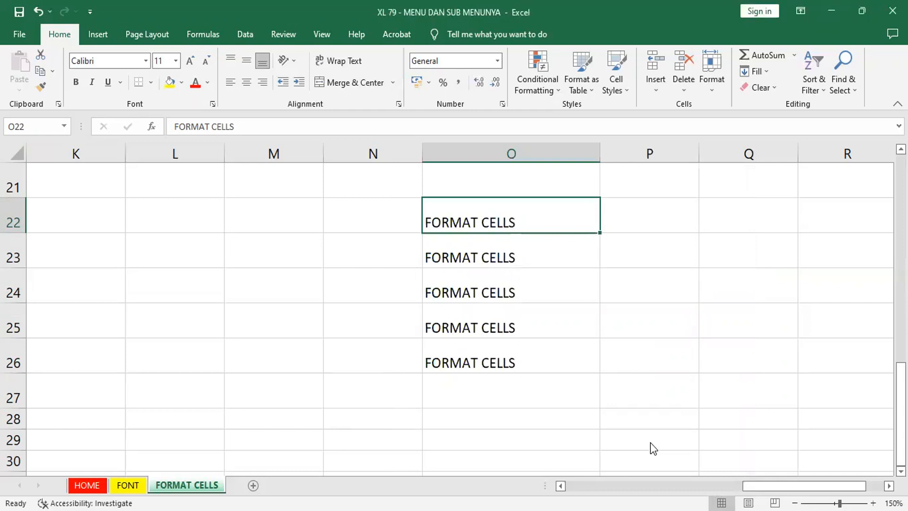
{"action": "right_click", "coordinate": [542, 221]}
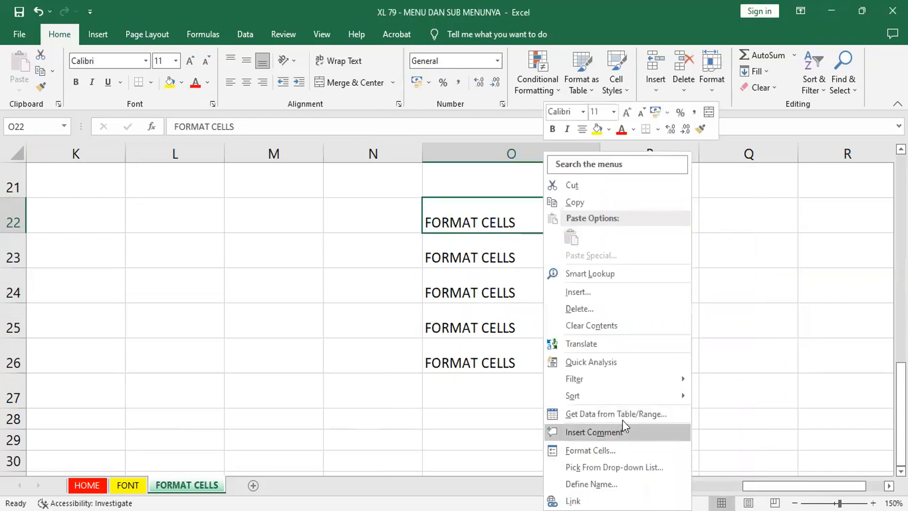
{"action": "left_click", "coordinate": [639, 450]}
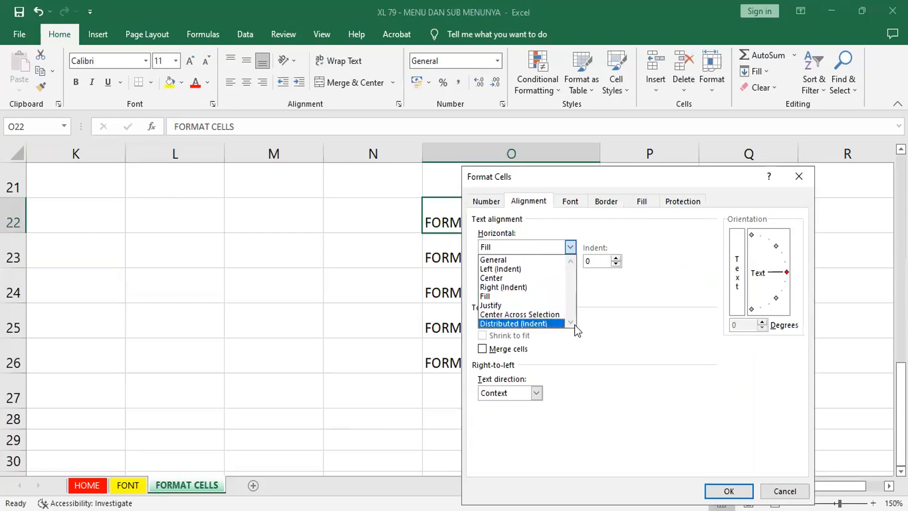
{"action": "left_click", "coordinate": [693, 307]}
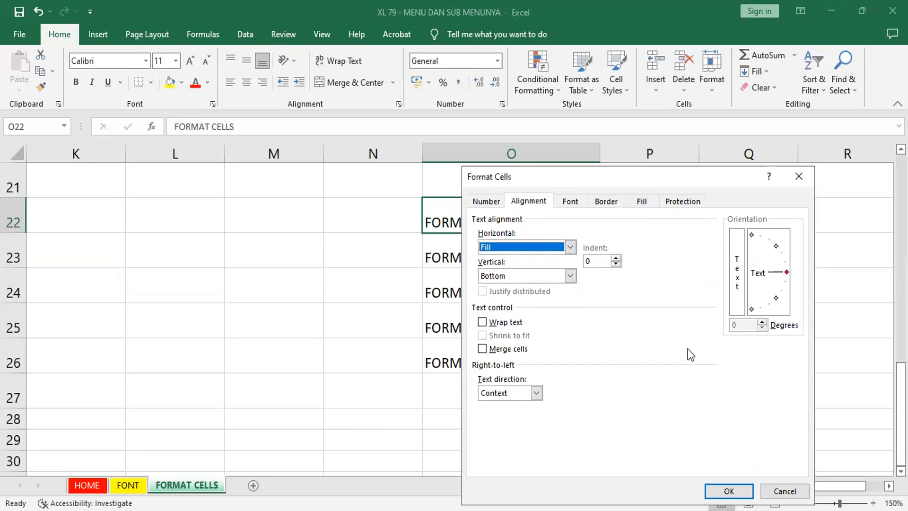
{"action": "left_click", "coordinate": [785, 491]}
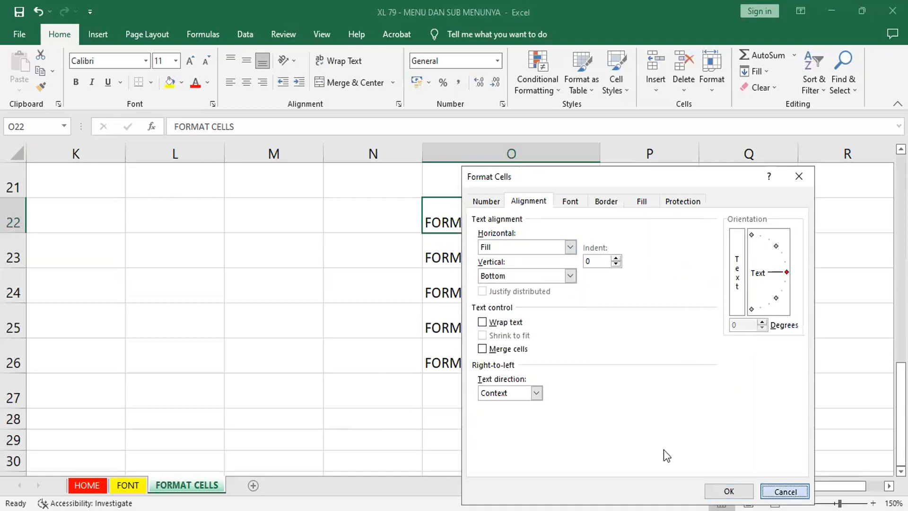
{"action": "left_click", "coordinate": [512, 257]}
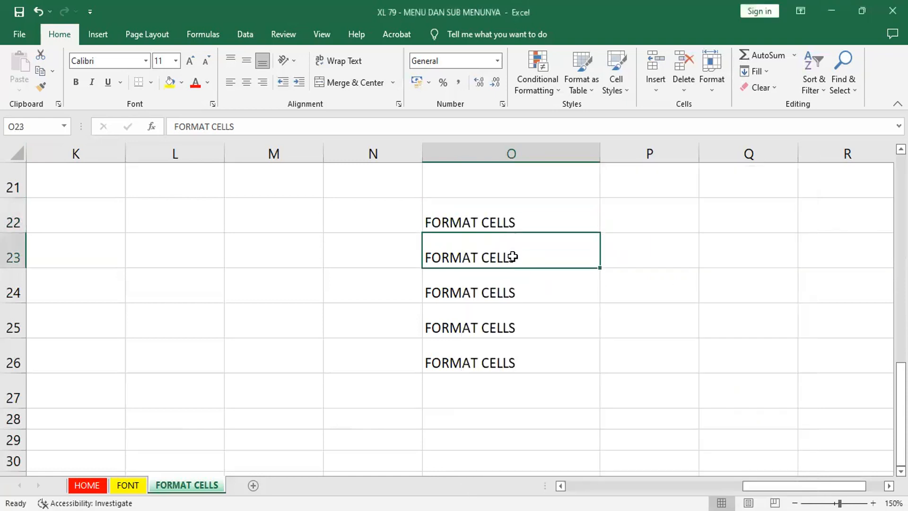
Step: Set the vertical text alignment of cell O22 to Center through the Format Cells dialog
{"action": "left_click", "coordinate": [504, 223]}
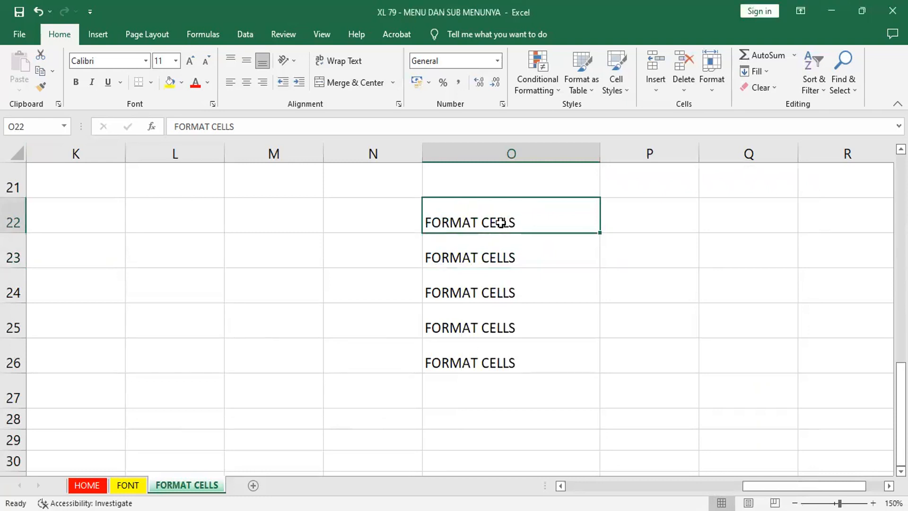
{"action": "right_click", "coordinate": [503, 327]}
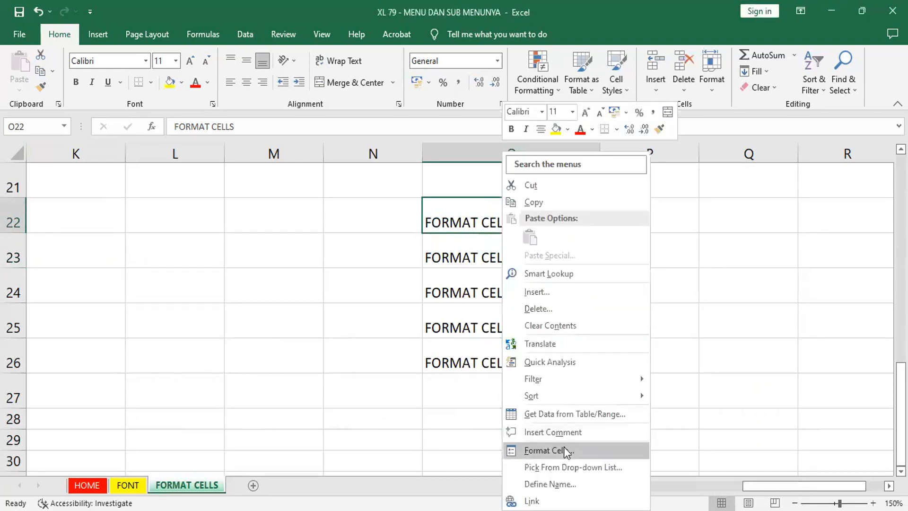
{"action": "left_click", "coordinate": [564, 449]}
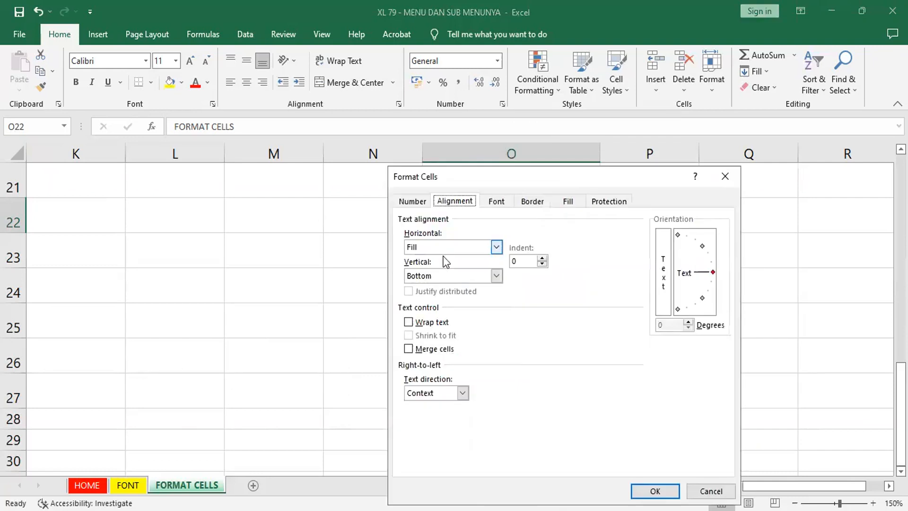
{"action": "left_click", "coordinate": [495, 277]}
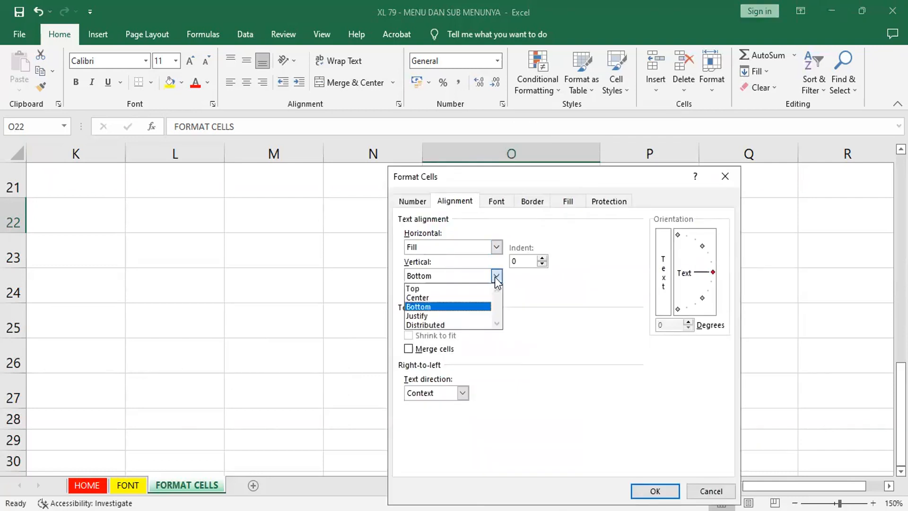
{"action": "left_click", "coordinate": [446, 298]}
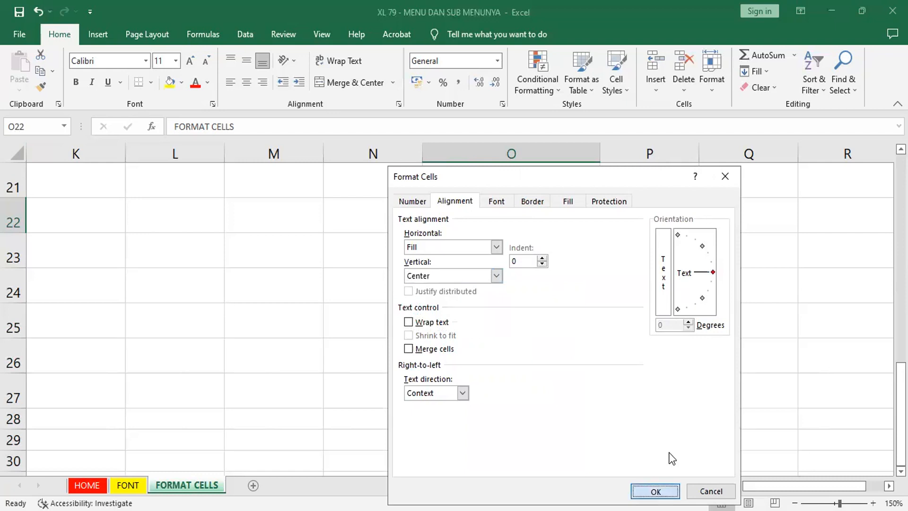
{"action": "left_click", "coordinate": [656, 491]}
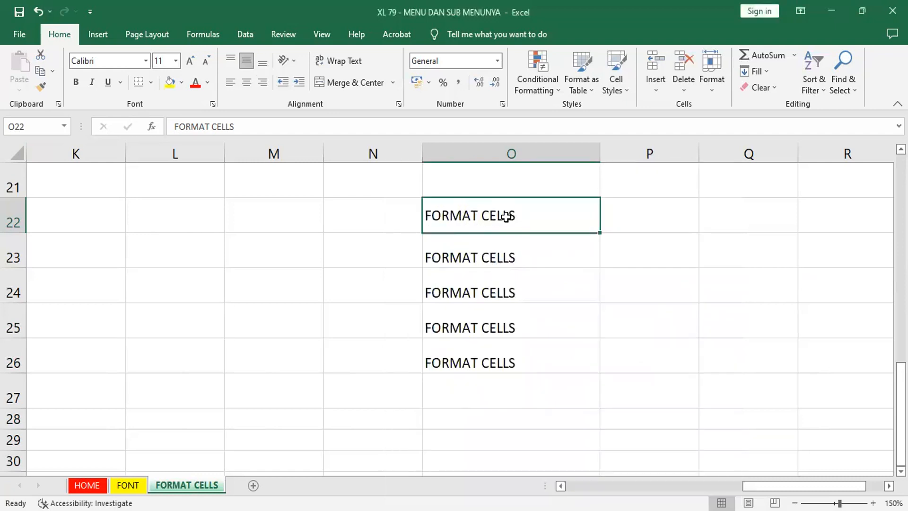
Step: Change the vertical text alignment of cell O22 to Top in the Format Cells dialog
{"action": "right_click", "coordinate": [508, 215]}
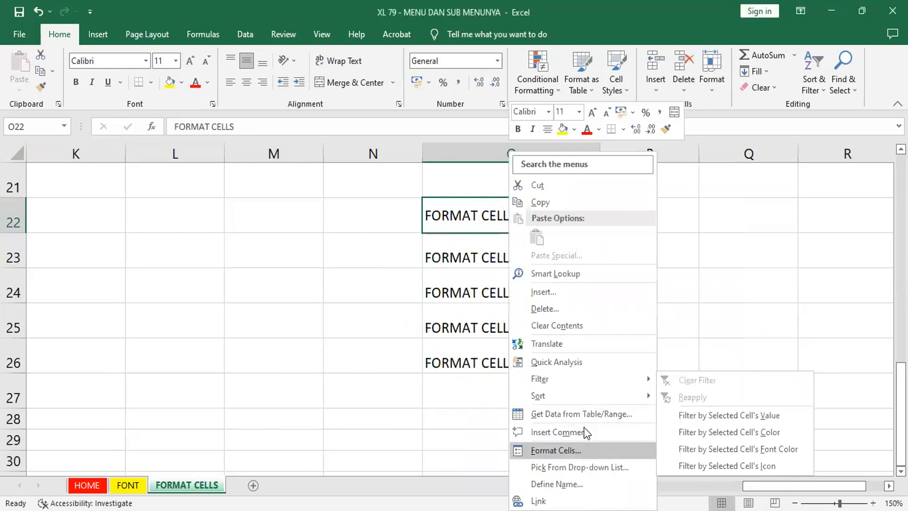
{"action": "left_click", "coordinate": [582, 447]}
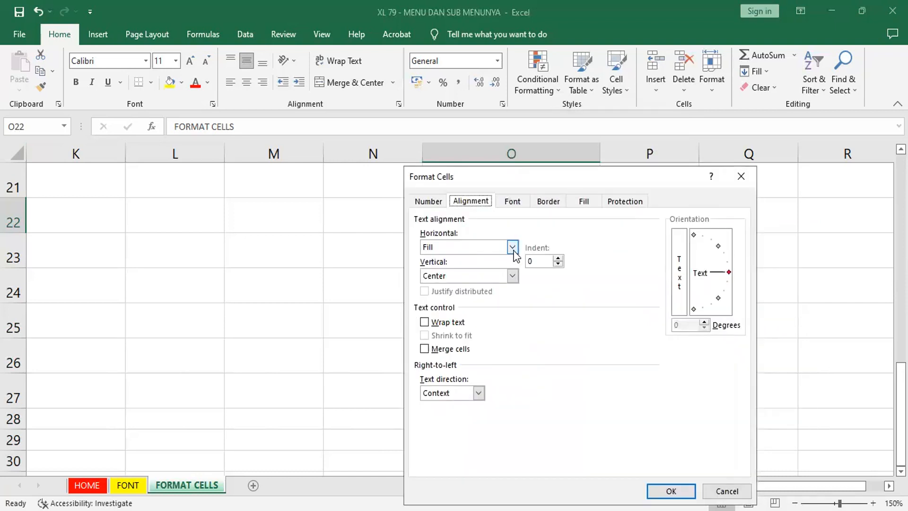
{"action": "left_click", "coordinate": [488, 282]}
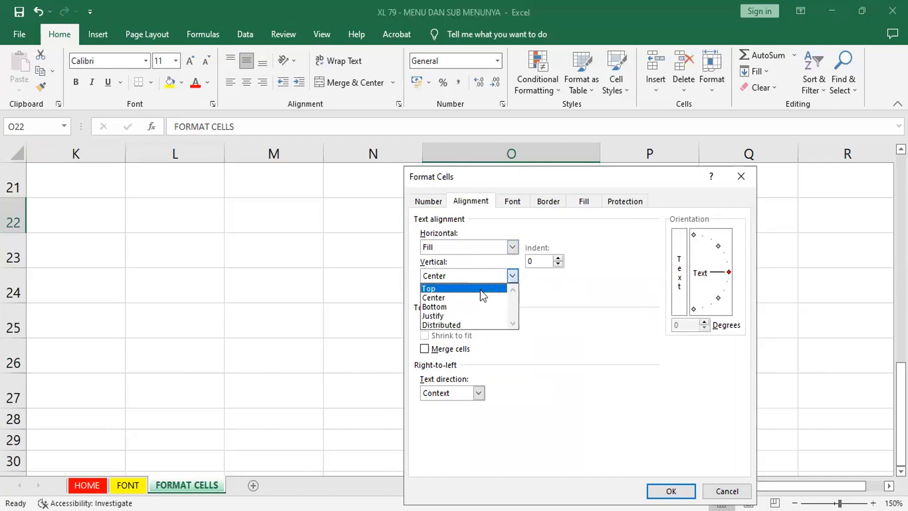
{"action": "left_click", "coordinate": [481, 289]}
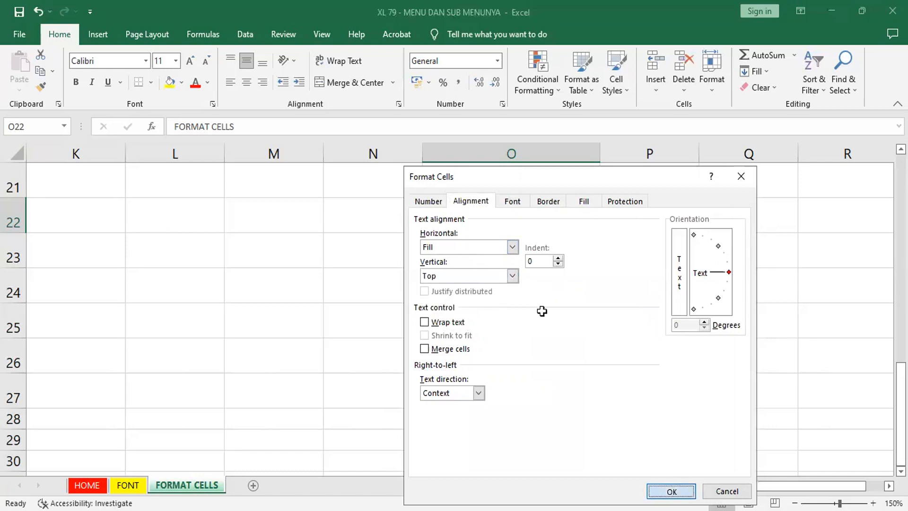
{"action": "key", "text": "Return"}
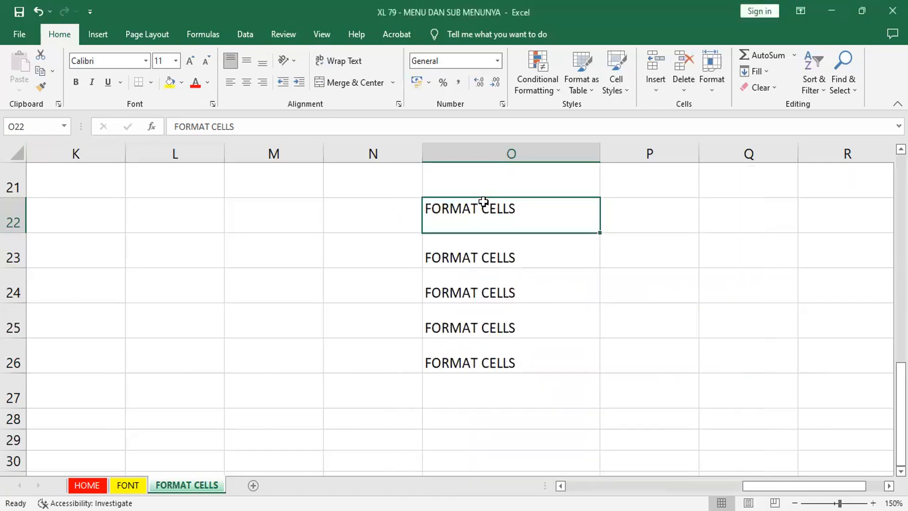
Step: Cycle cell O22 through left, center, right, bottom, middle and top alignment, finishing with top and left alignment
{"action": "left_click", "coordinate": [518, 256]}
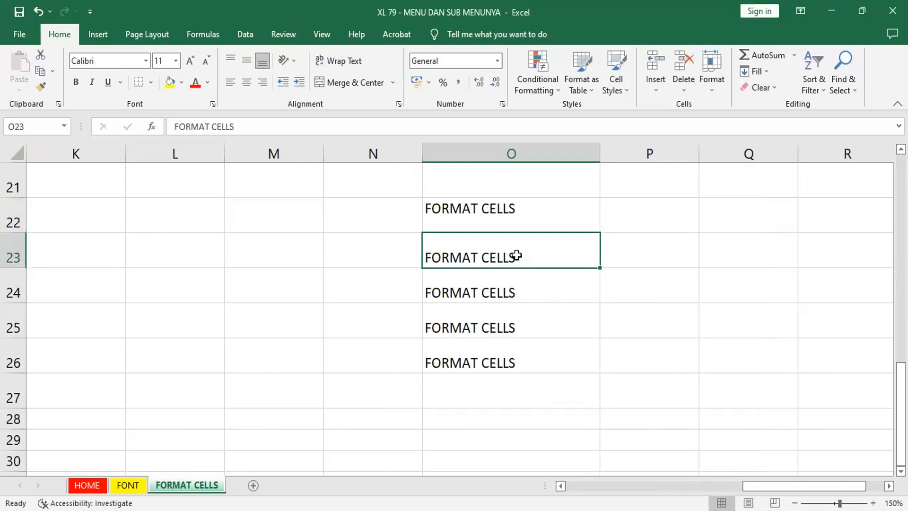
{"action": "left_click", "coordinate": [519, 210]}
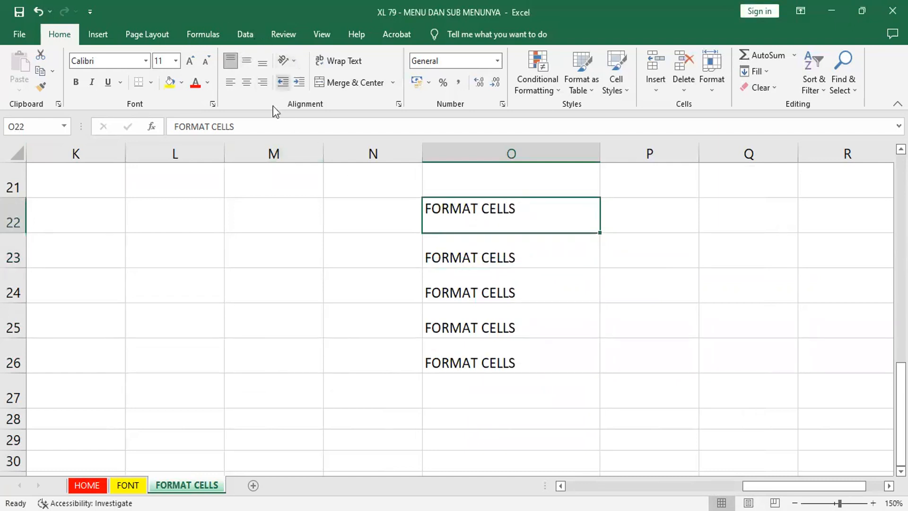
{"action": "left_click", "coordinate": [232, 84]}
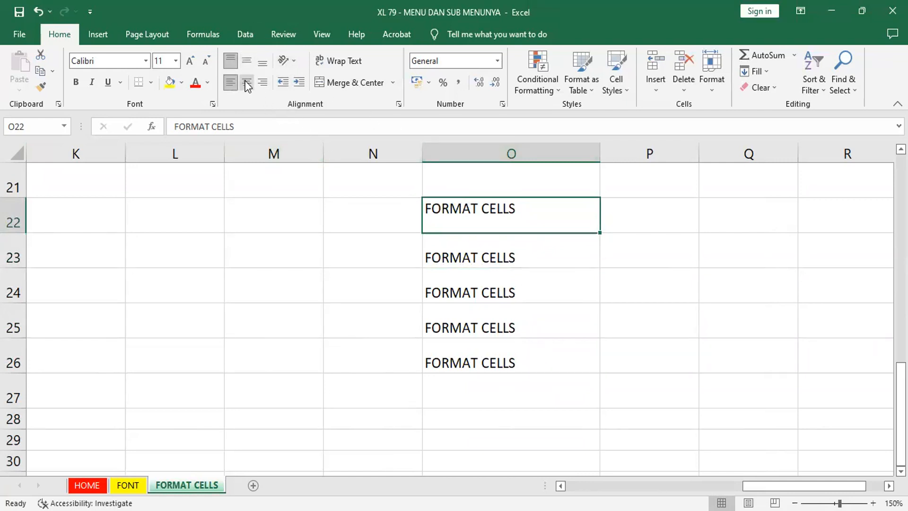
{"action": "left_click", "coordinate": [245, 84]}
{"action": "left_click", "coordinate": [262, 83]}
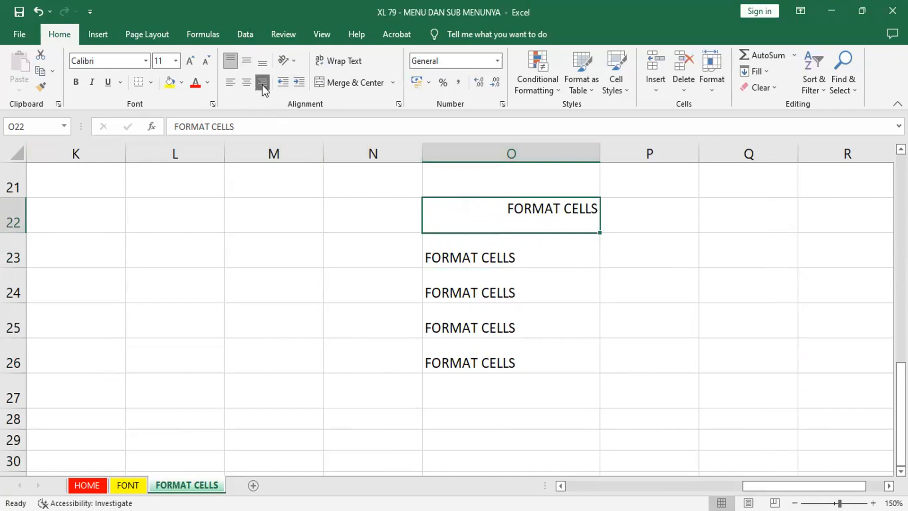
{"action": "left_click", "coordinate": [266, 65]}
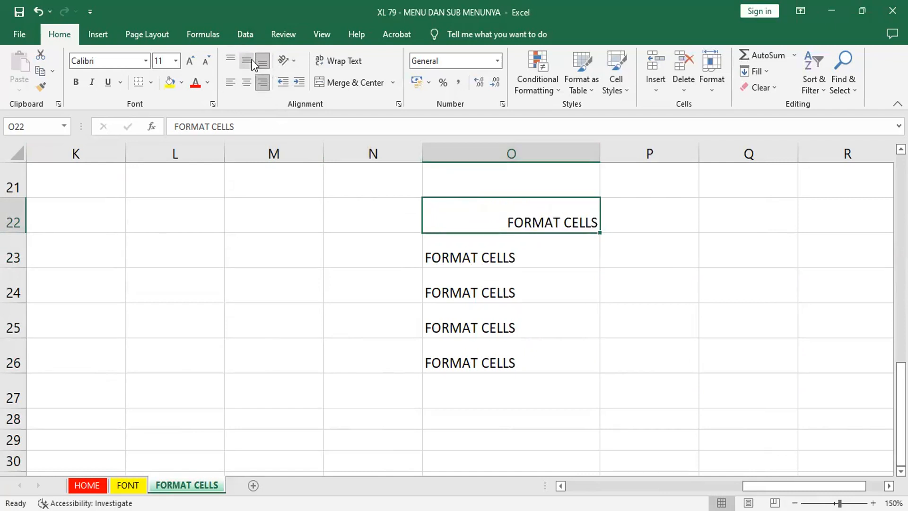
{"action": "left_click", "coordinate": [250, 60]}
{"action": "left_click", "coordinate": [233, 56]}
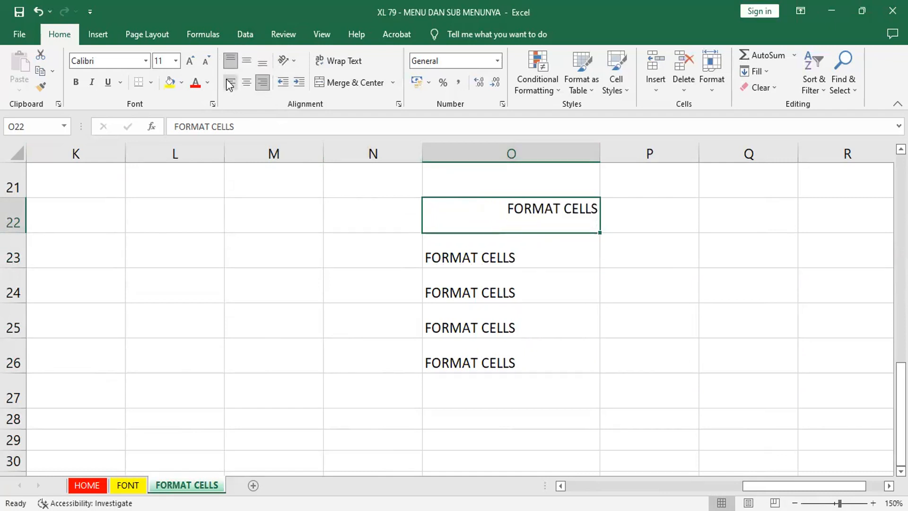
{"action": "left_click", "coordinate": [231, 83]}
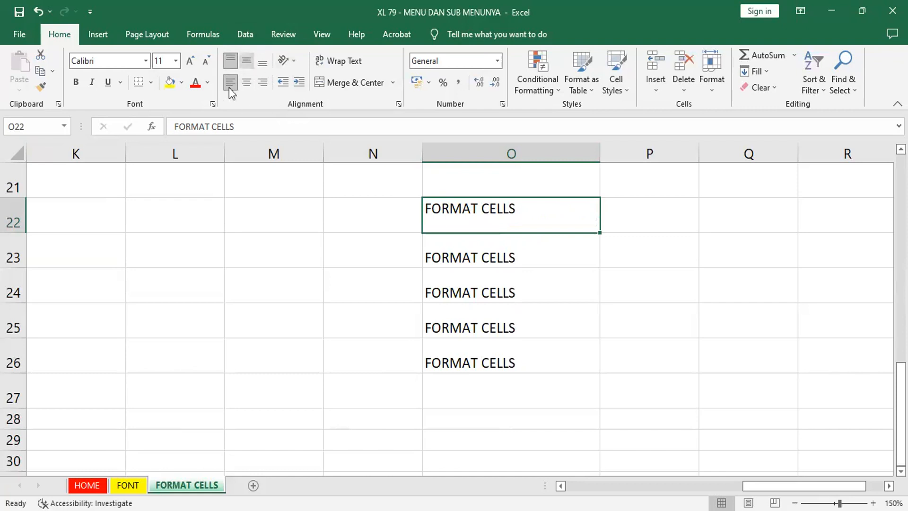
Step: Review the alignment and text control options for cell O23 in the Format Cells dialog
{"action": "left_click", "coordinate": [452, 261]}
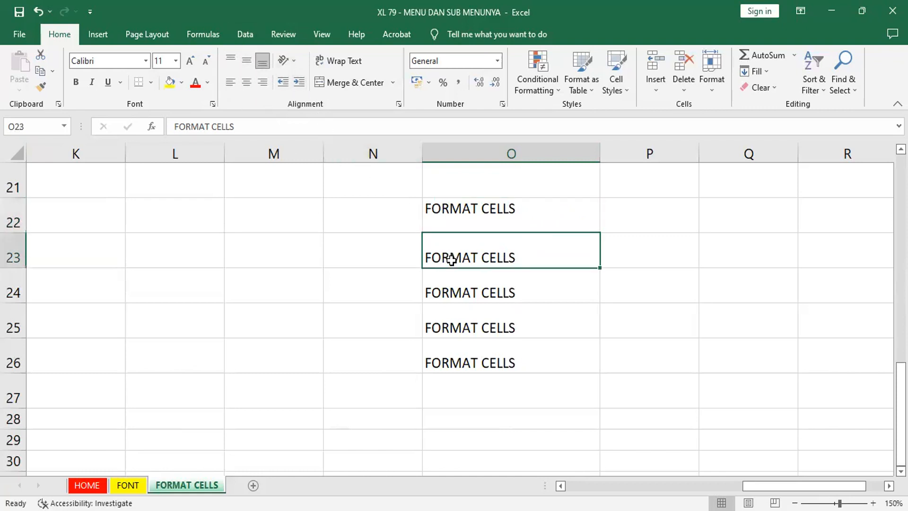
{"action": "right_click", "coordinate": [453, 257]}
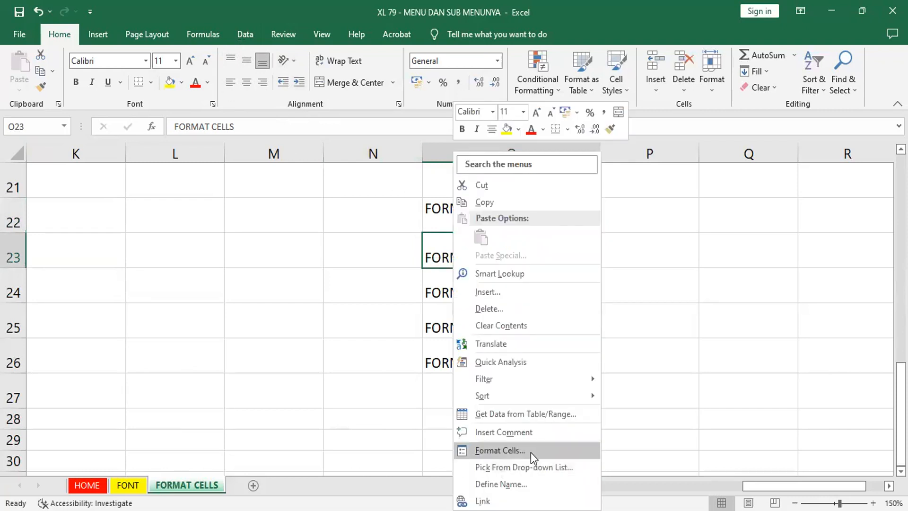
{"action": "left_click", "coordinate": [531, 453]}
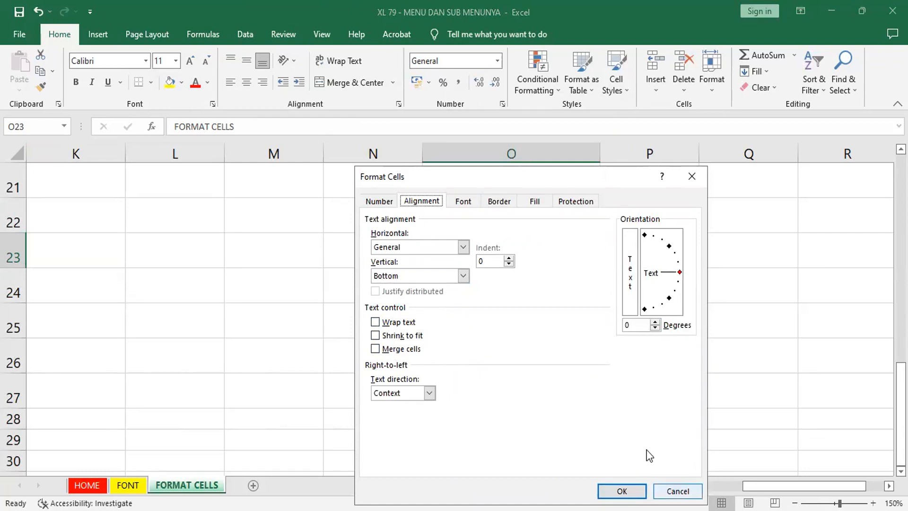
{"action": "left_click", "coordinate": [662, 491]}
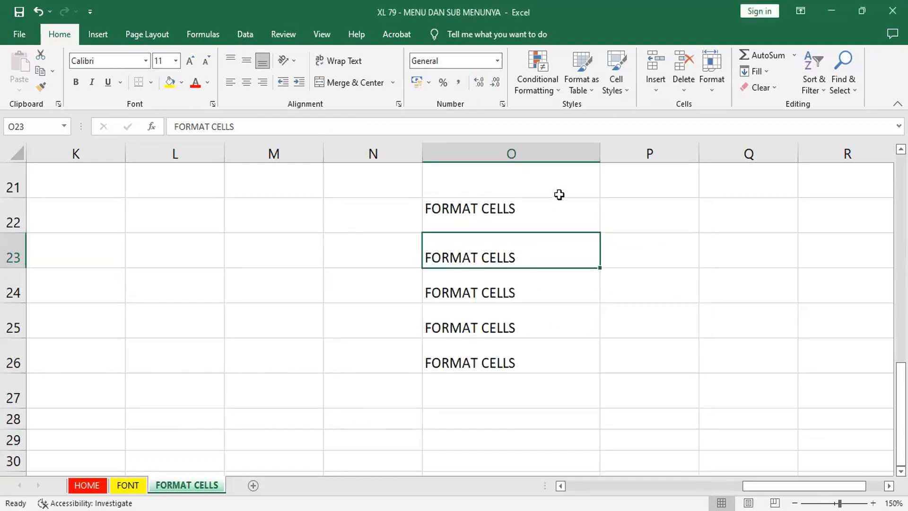
Step: Narrow column O so its FORMAT CELLS text spills into column P
{"action": "left_click_drag", "start_coordinate": [600, 150], "coordinate": [478, 189]}
{"action": "left_click", "coordinate": [514, 245]}
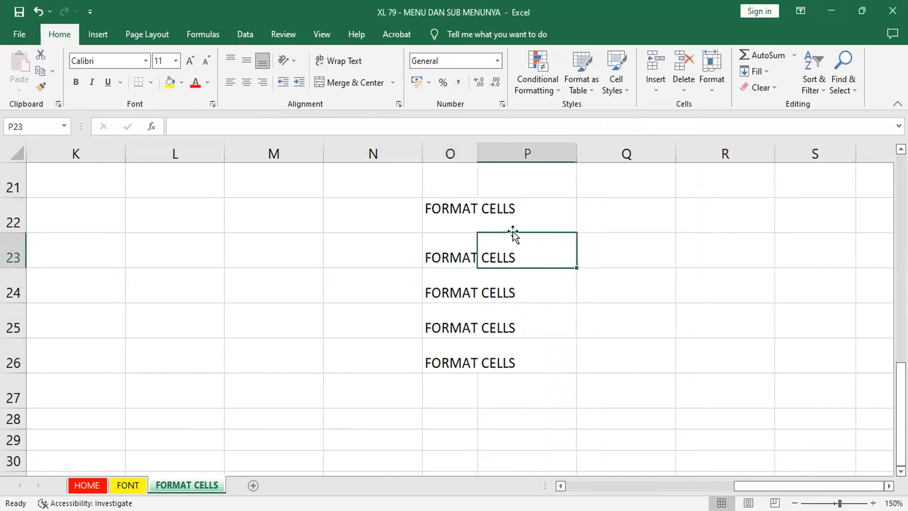
{"action": "left_click", "coordinate": [444, 252]}
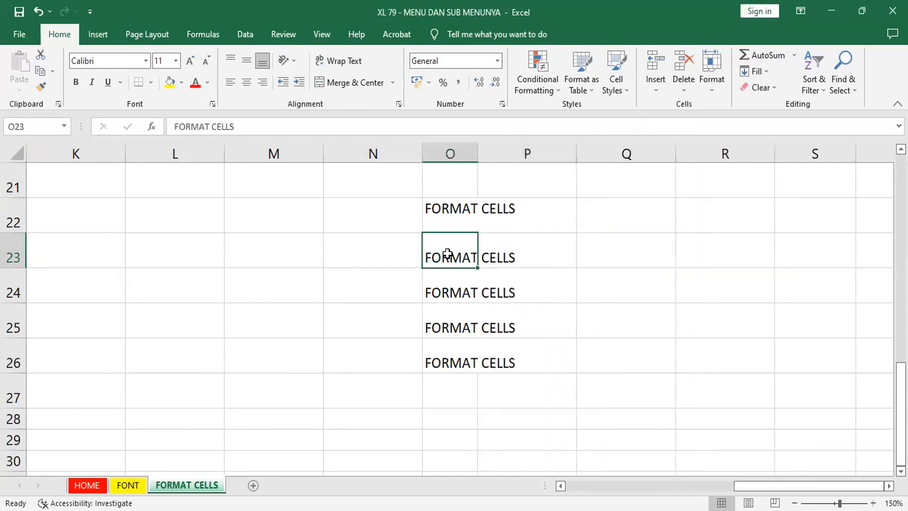
Step: Enable Wrap text for cell O22 through the Format Cells alignment settings
{"action": "left_click", "coordinate": [451, 207]}
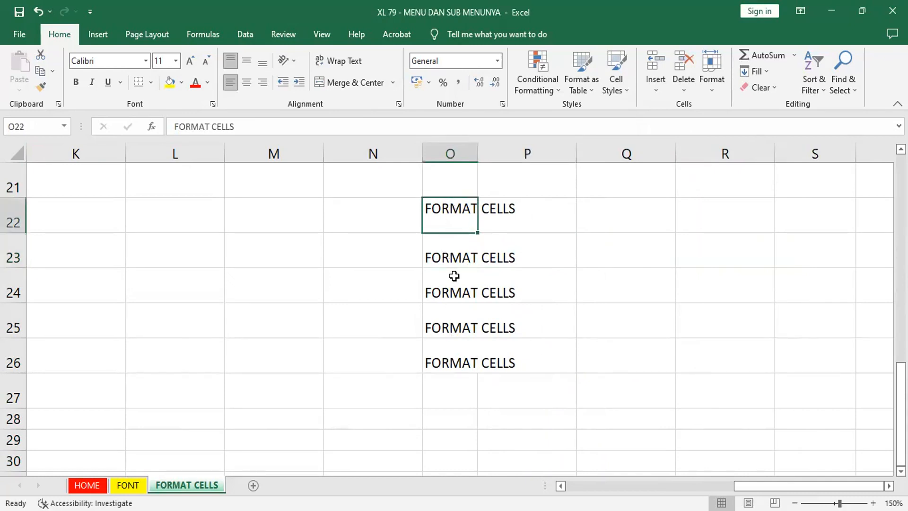
{"action": "right_click", "coordinate": [459, 213]}
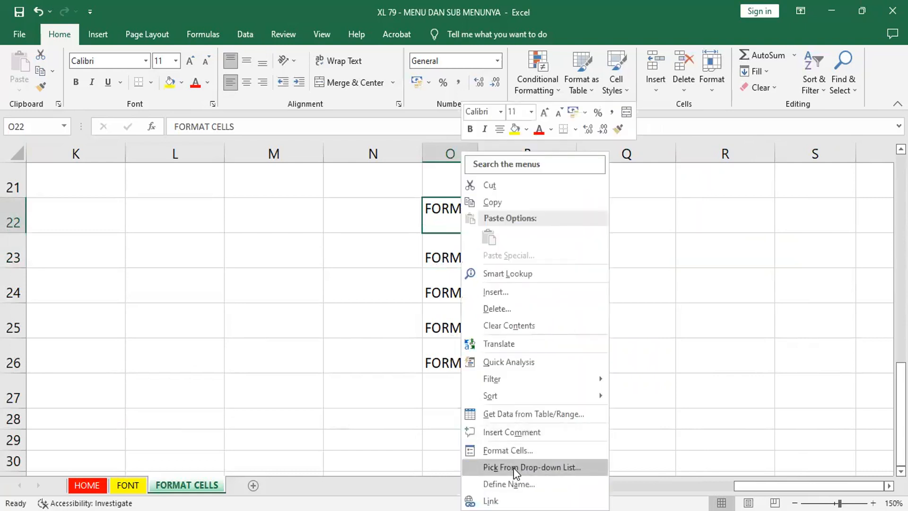
{"action": "left_click", "coordinate": [519, 453]}
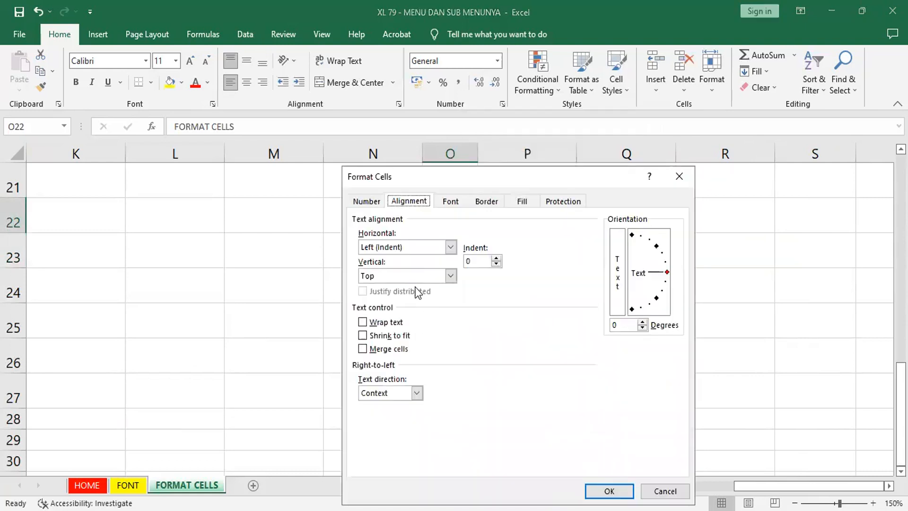
{"action": "left_click", "coordinate": [362, 322]}
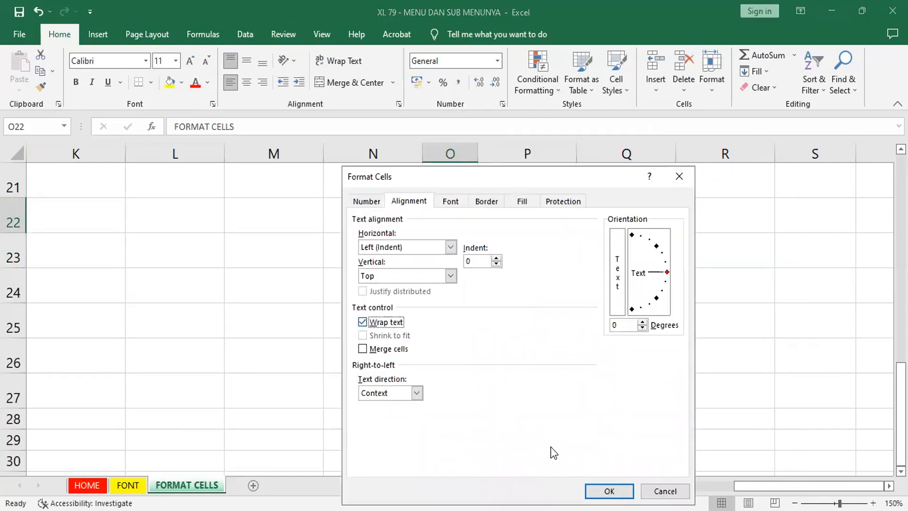
{"action": "key", "text": "Return"}
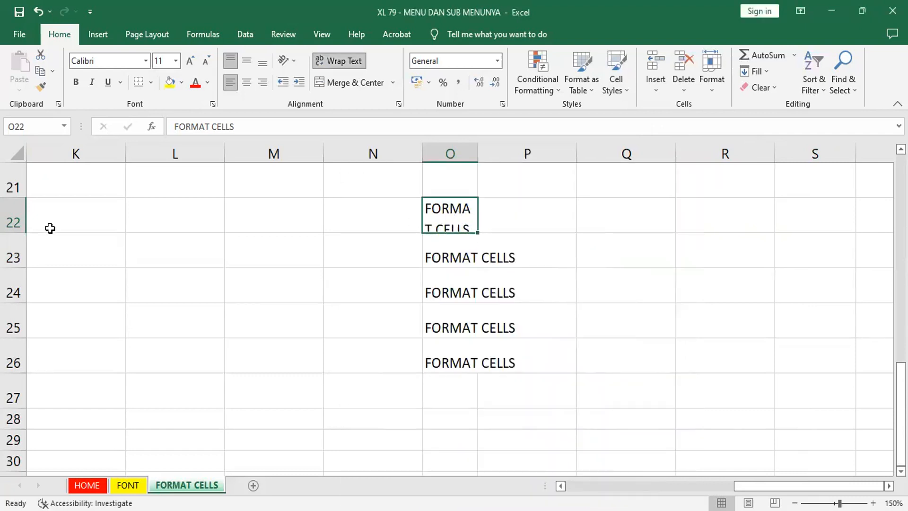
Step: Fit row 22 and column O to the wrapped text, and center the text in cell O22 horizontally and vertically
{"action": "double_click", "coordinate": [11, 234]}
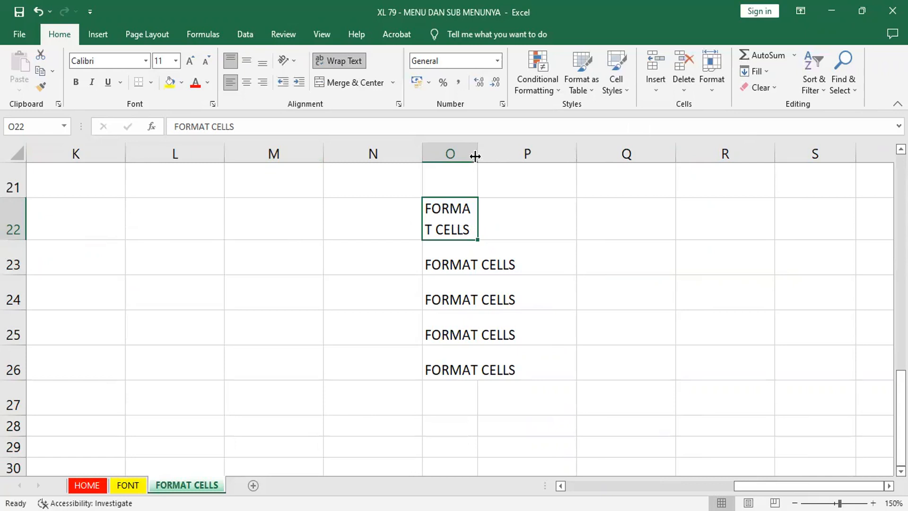
{"action": "left_click_drag", "start_coordinate": [476, 154], "coordinate": [489, 156]}
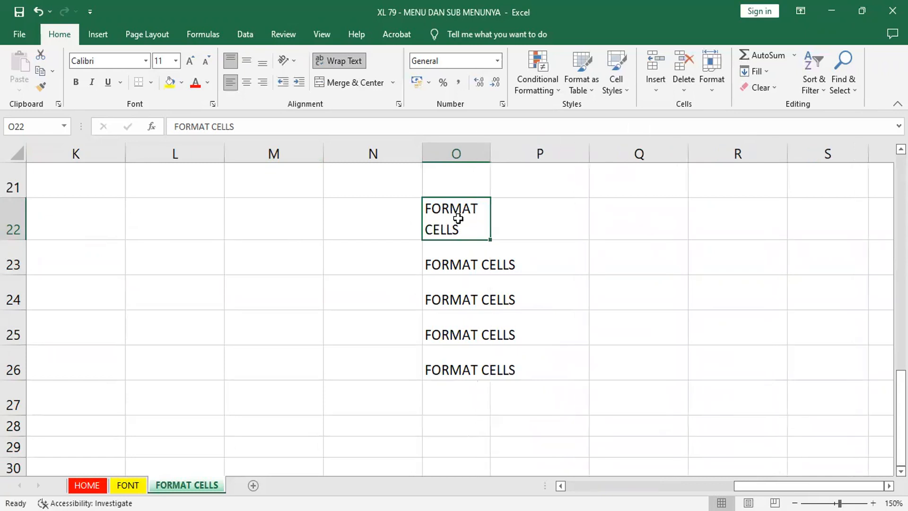
{"action": "left_click", "coordinate": [246, 83]}
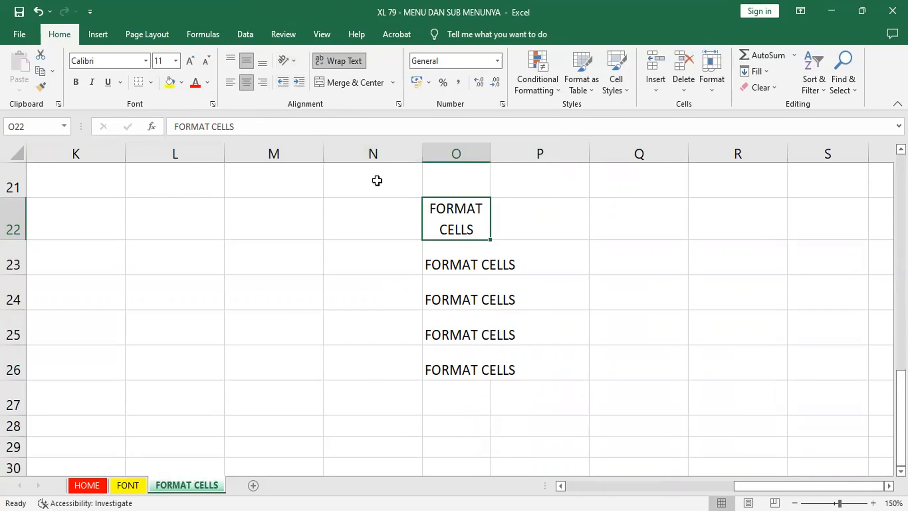
Step: Set cell O22's orientation to vertical stacked text in the Format Cells alignment settings
{"action": "left_click", "coordinate": [400, 104]}
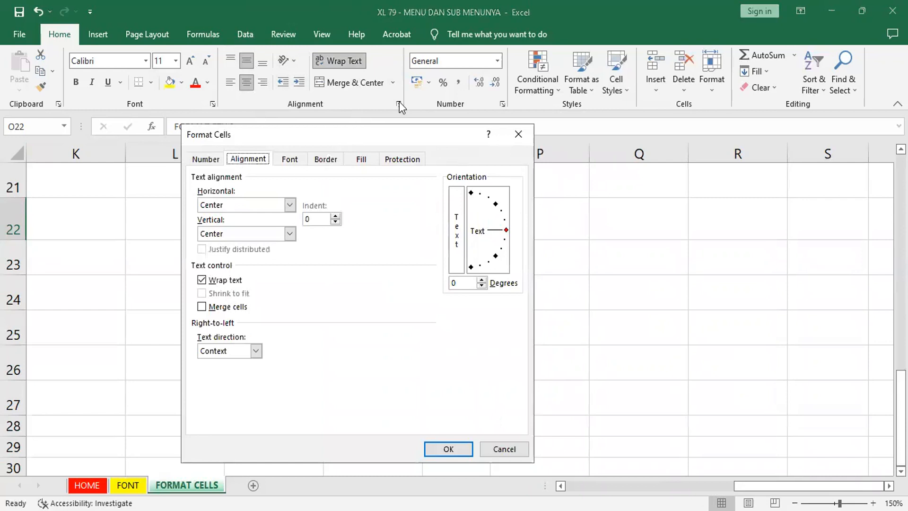
{"action": "left_click", "coordinate": [498, 450]}
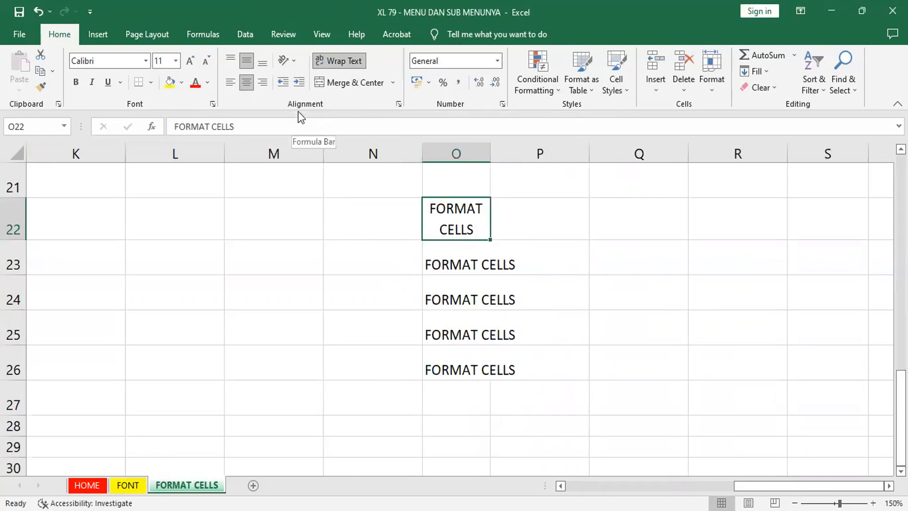
{"action": "left_click", "coordinate": [399, 104]}
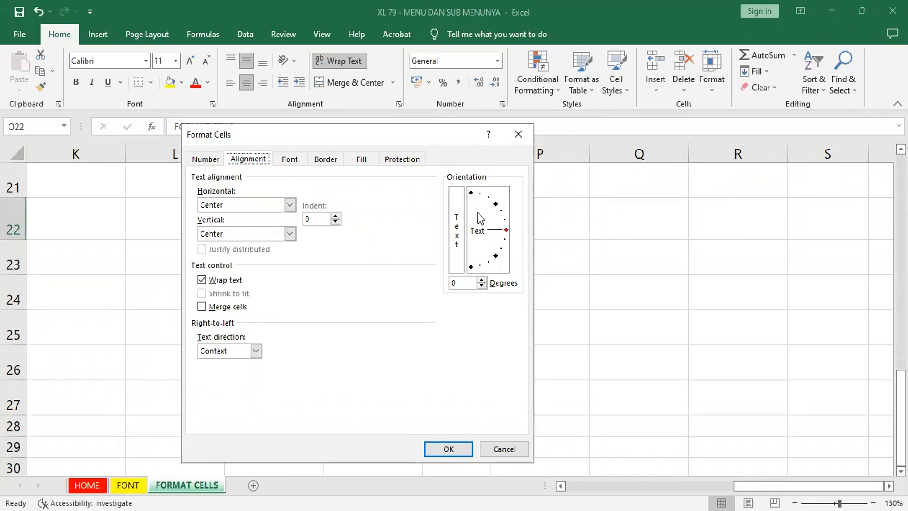
{"action": "left_click", "coordinate": [462, 213]}
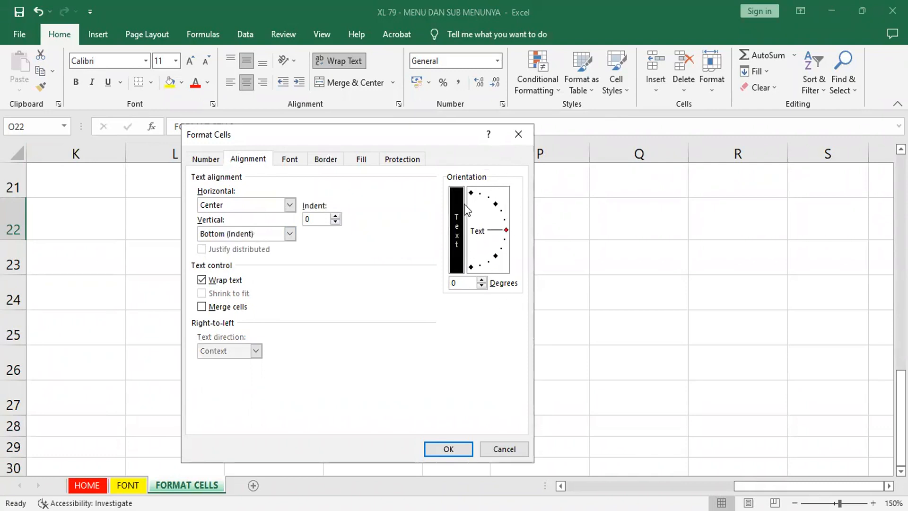
{"action": "left_click", "coordinate": [448, 449]}
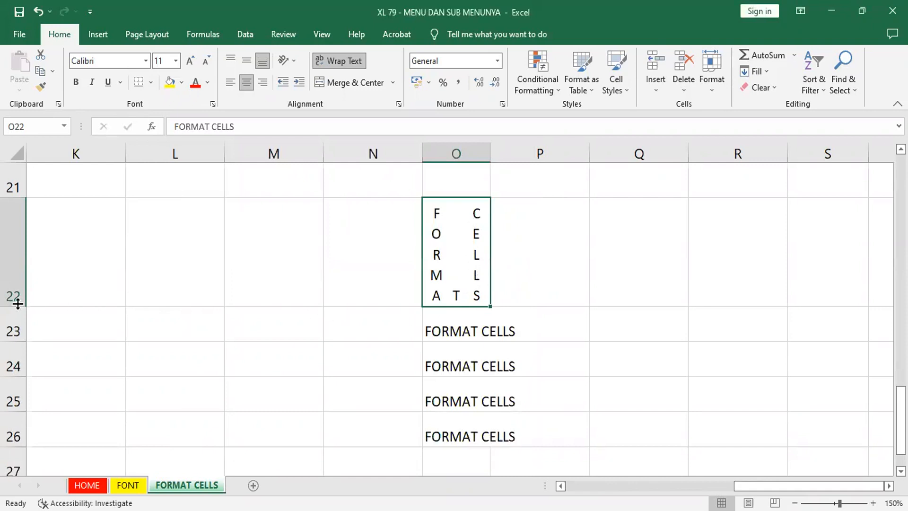
Step: Increase the height of row 22 and middle-align the stacked text in cell O22
{"action": "left_click_drag", "start_coordinate": [18, 304], "coordinate": [13, 336]}
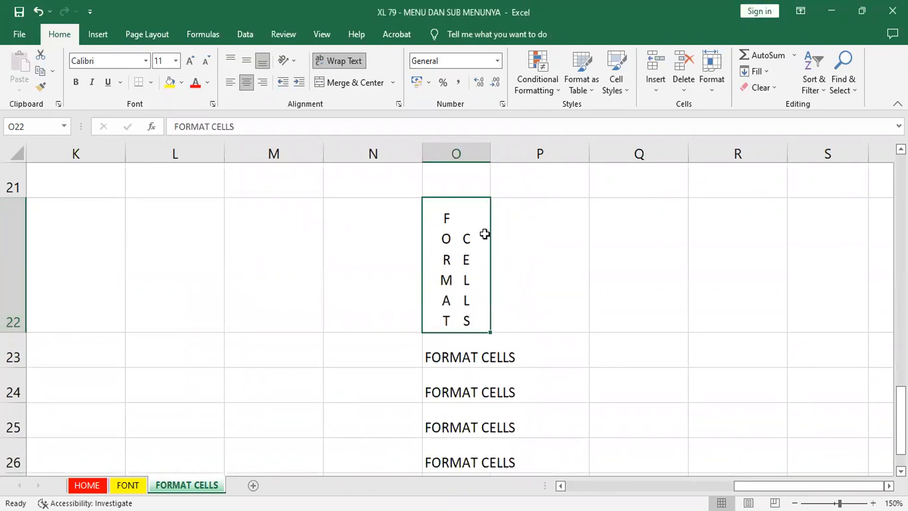
{"action": "left_click", "coordinate": [246, 58]}
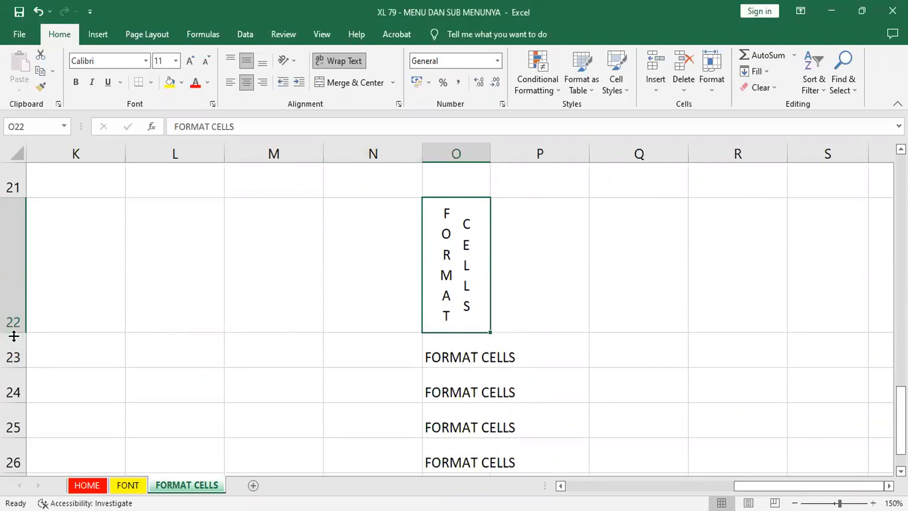
{"action": "left_click_drag", "start_coordinate": [14, 336], "coordinate": [10, 456]}
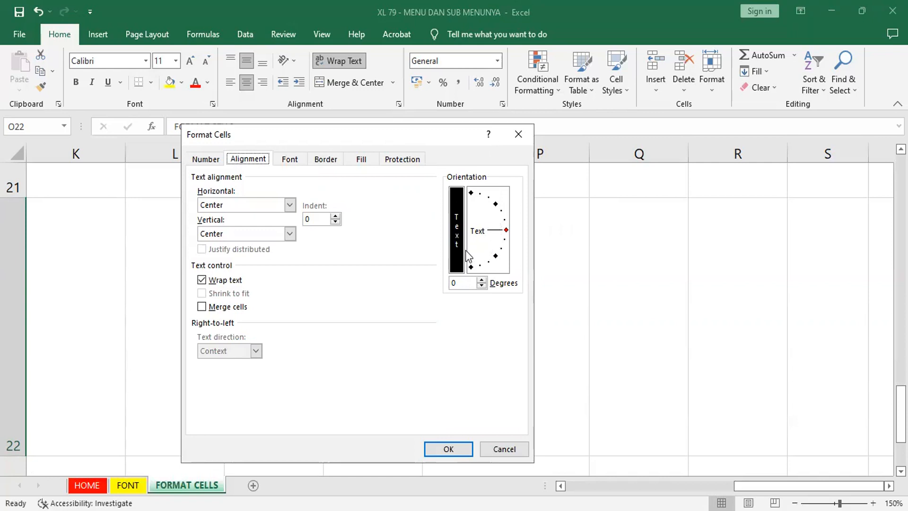
Step: Rotate the text in cell O22 to 45 degrees, and refit row 22 and column O around it
{"action": "left_click", "coordinate": [496, 204]}
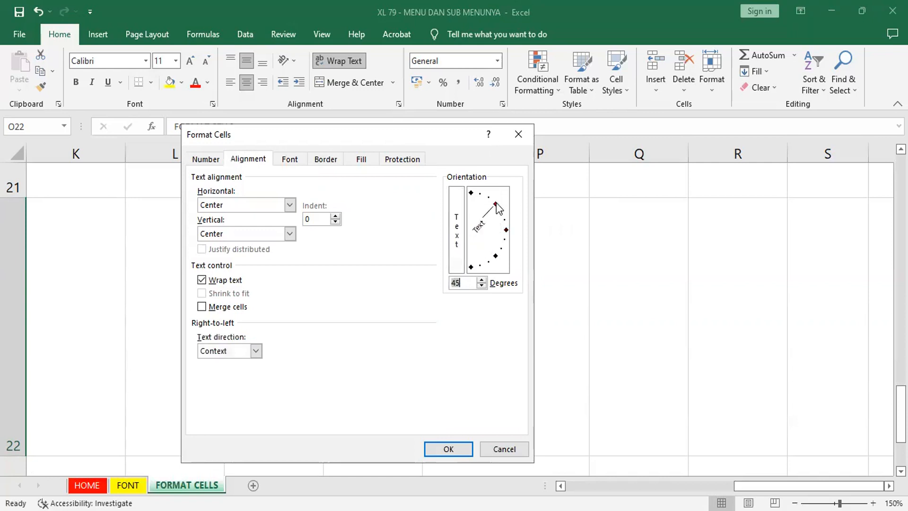
{"action": "left_click", "coordinate": [441, 449]}
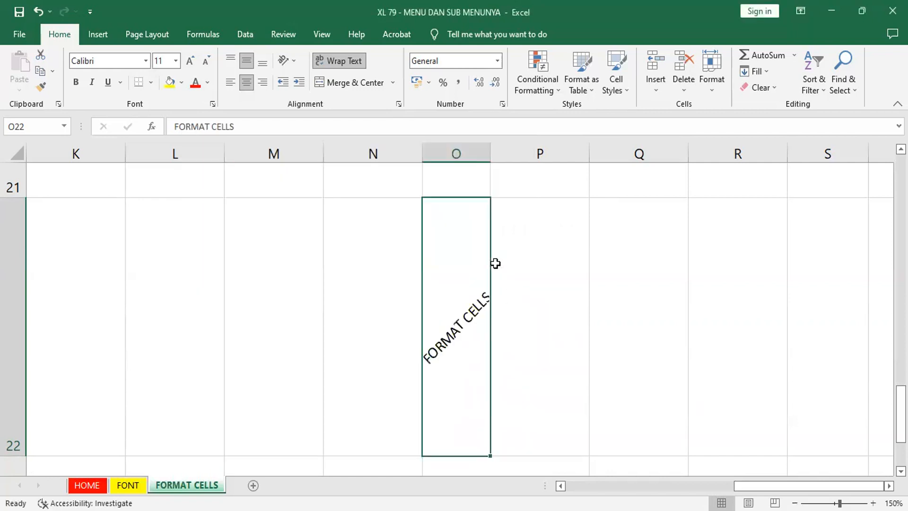
{"action": "double_click", "coordinate": [12, 454]}
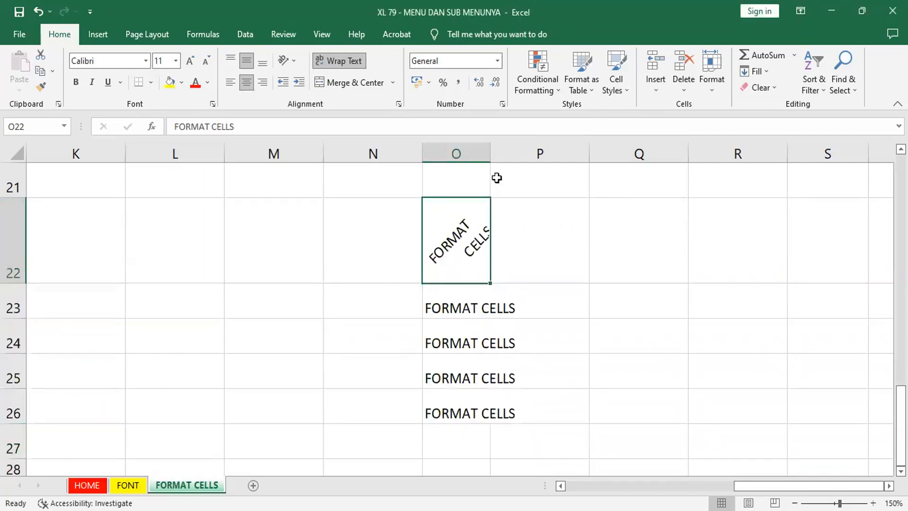
{"action": "left_click_drag", "start_coordinate": [491, 152], "coordinate": [503, 156]}
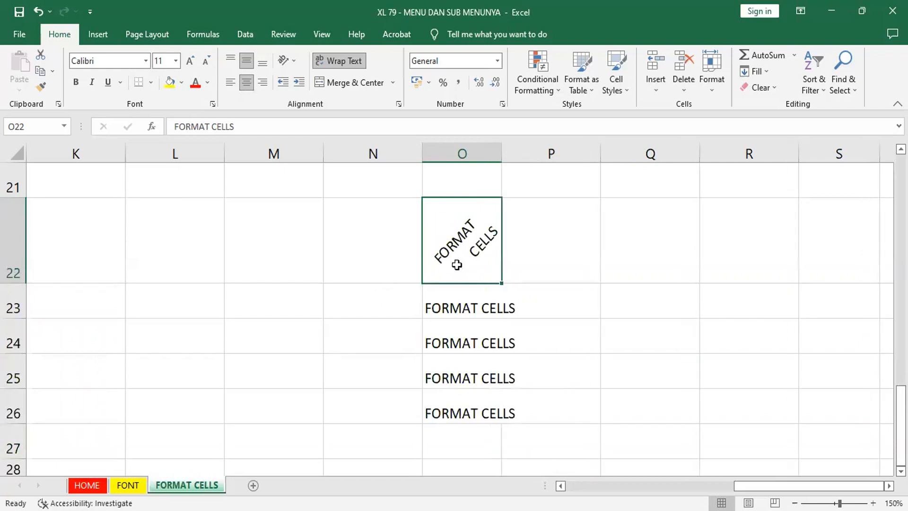
Step: Change the text orientation of cell O22 to -40 degrees in the Format Cells dialog
{"action": "left_click", "coordinate": [398, 104]}
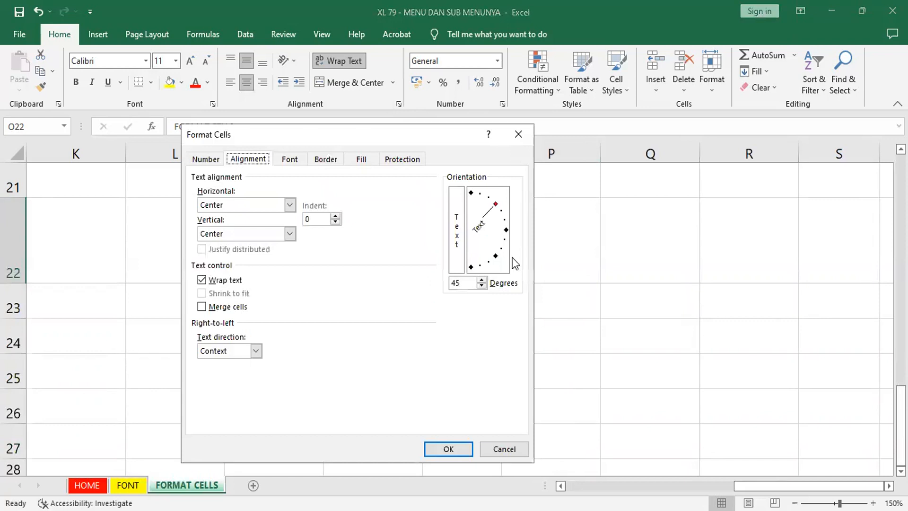
{"action": "left_click", "coordinate": [493, 251]}
{"action": "left_click", "coordinate": [447, 450]}
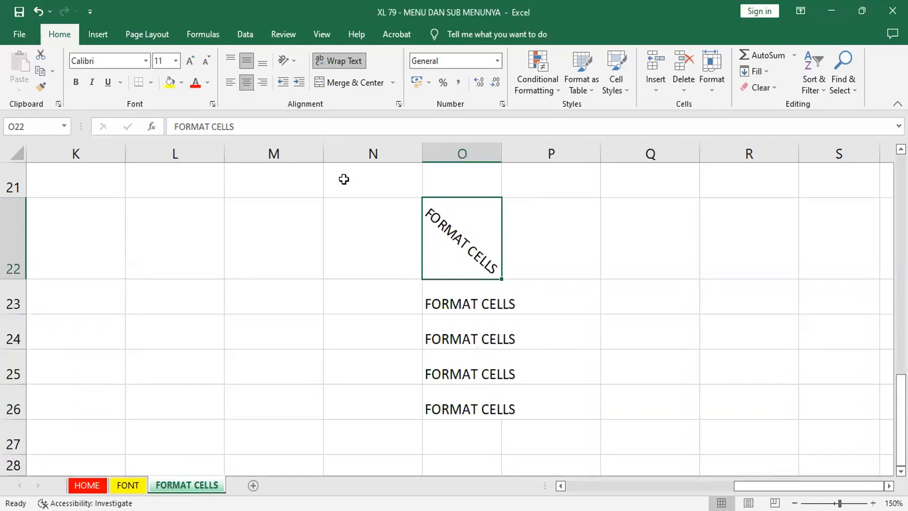
Step: Review the alignment, text control and orientation settings of cell O22 in the Format Cells dialog
{"action": "left_click", "coordinate": [400, 105]}
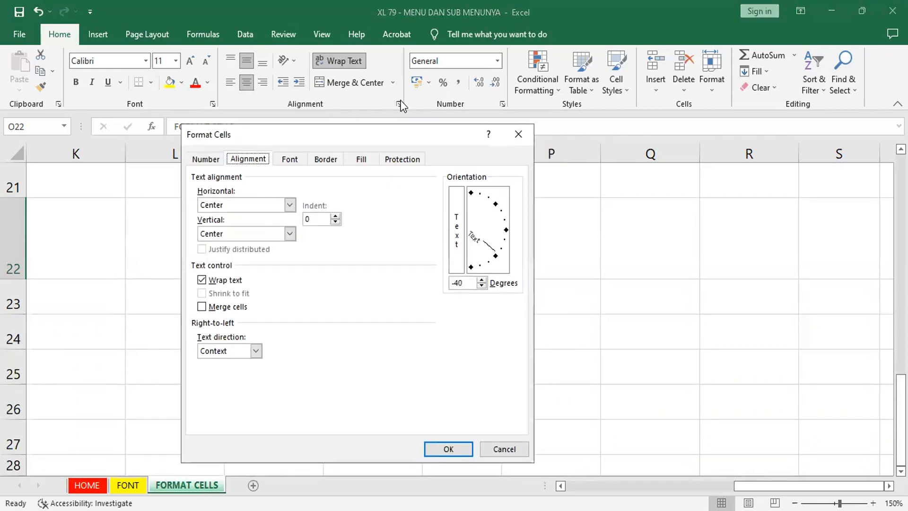
{"action": "left_click", "coordinate": [503, 449]}
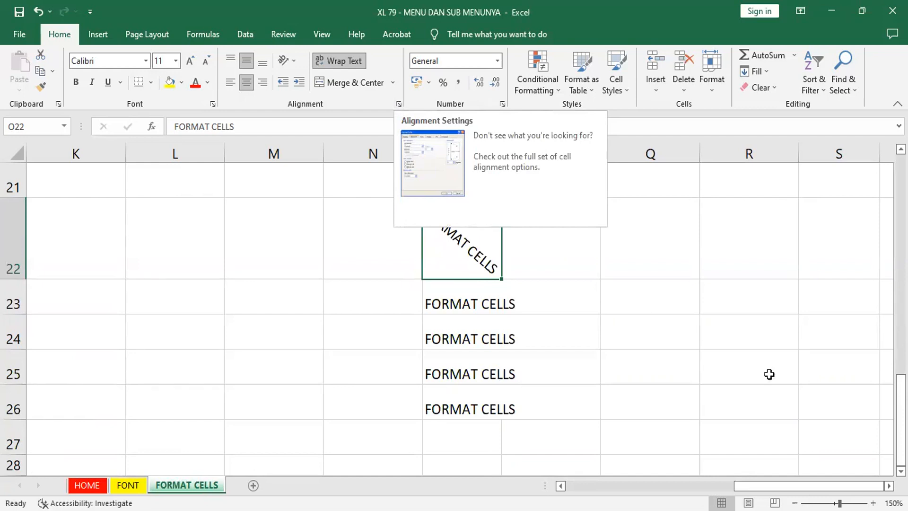
{"action": "left_click", "coordinate": [400, 105]}
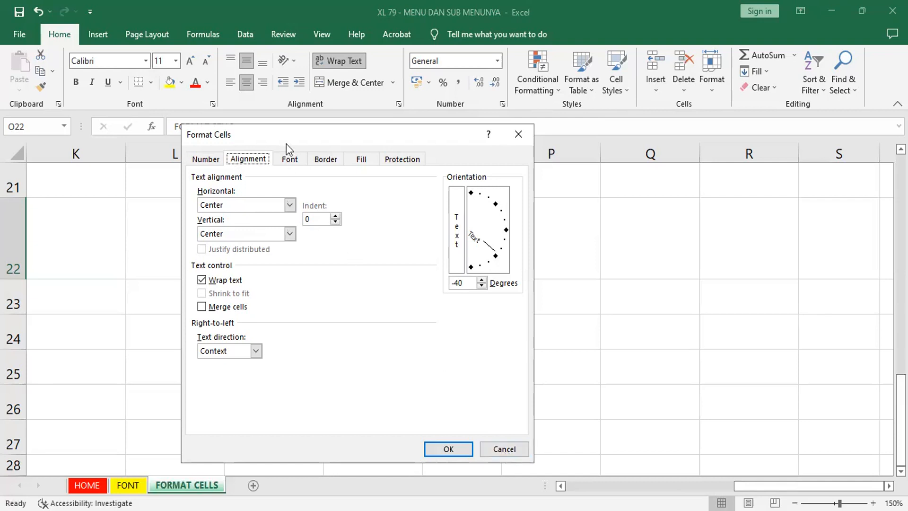
{"action": "left_click", "coordinate": [497, 446]}
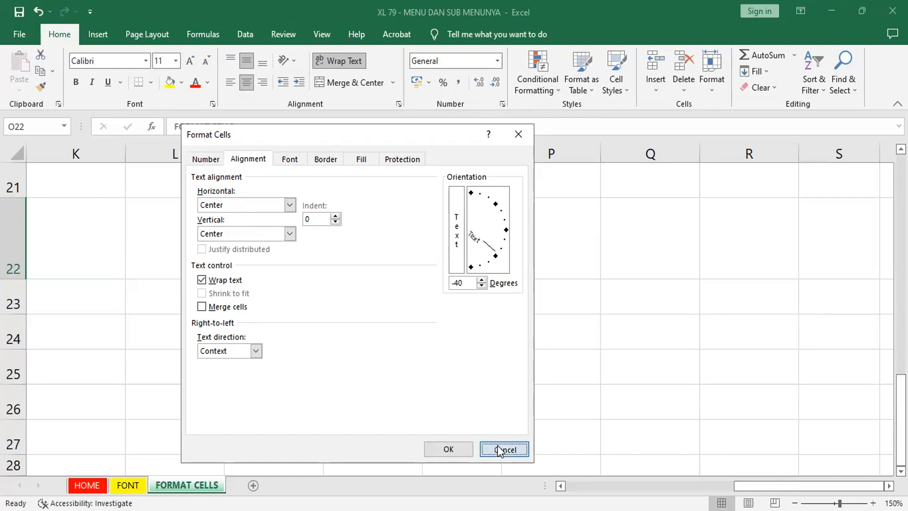